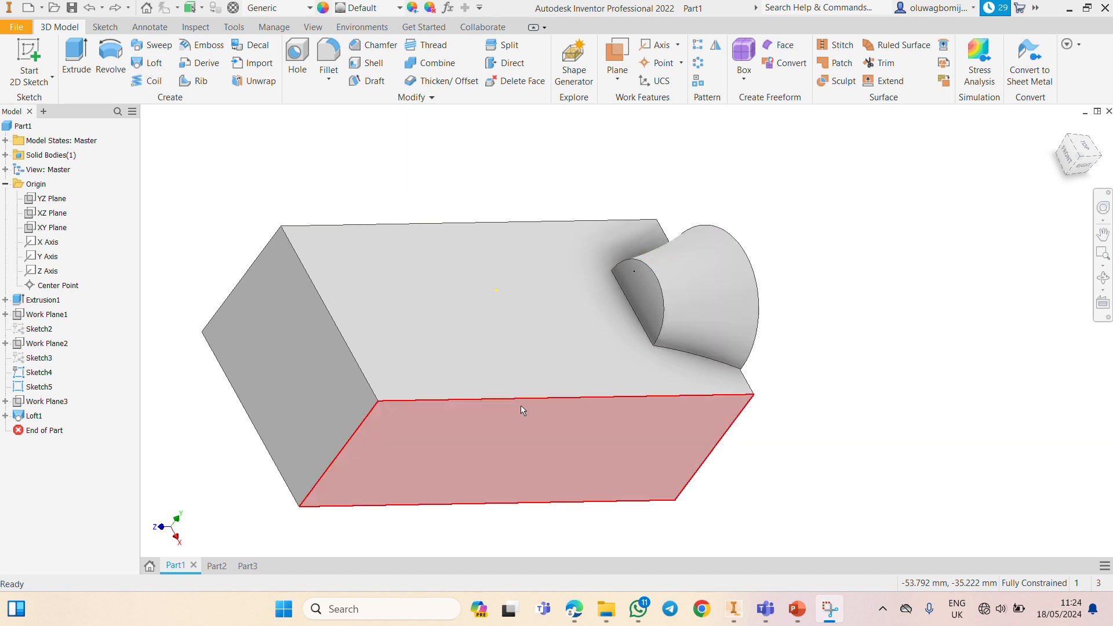
# Step: Create a new part and start a 2D sketch on the XY plane
pyautogui.click(255, 566)
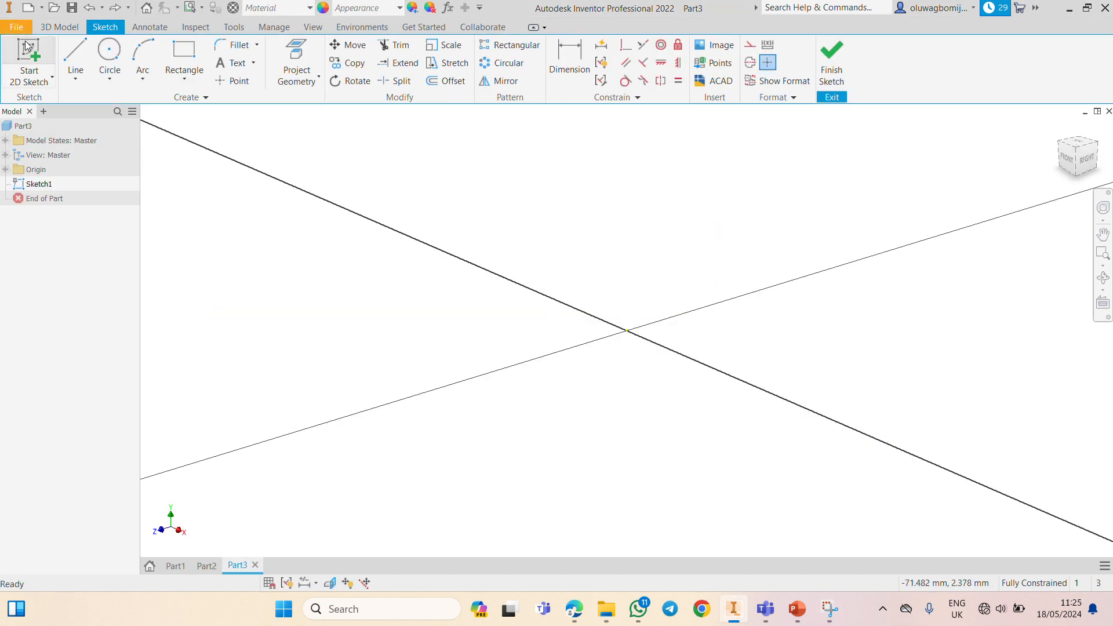
pyautogui.click(15, 26)
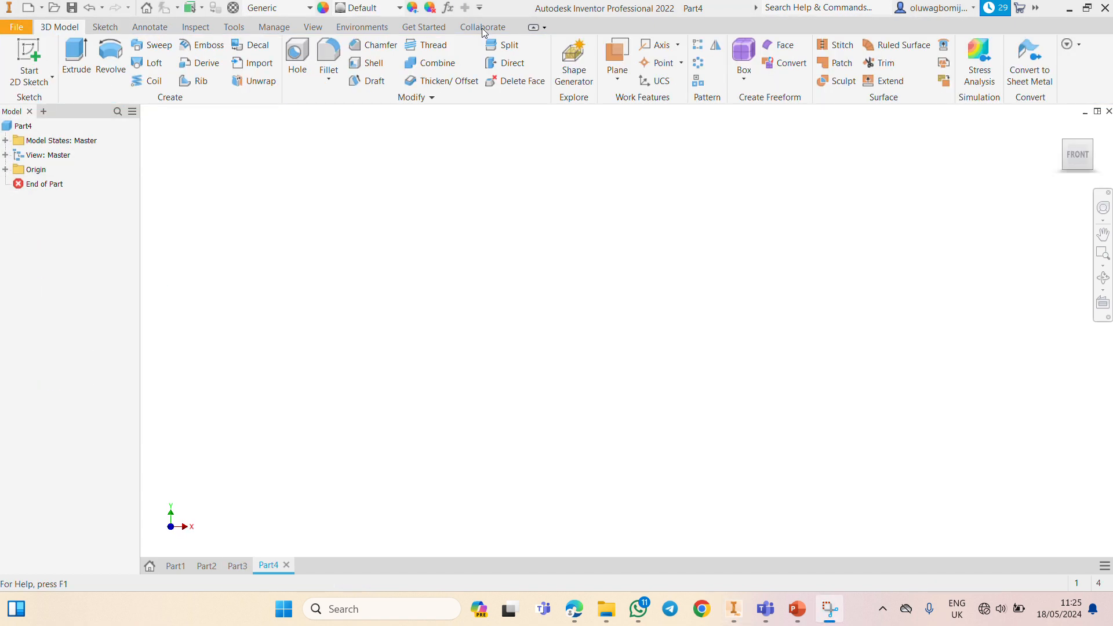
pyautogui.press('s')
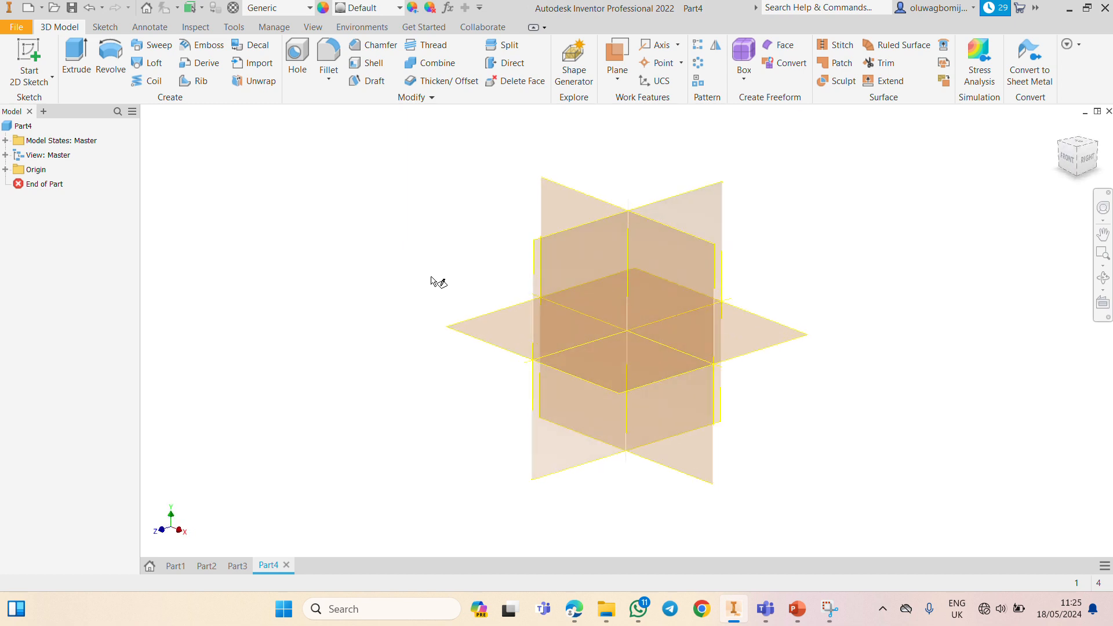
pyautogui.click(561, 191)
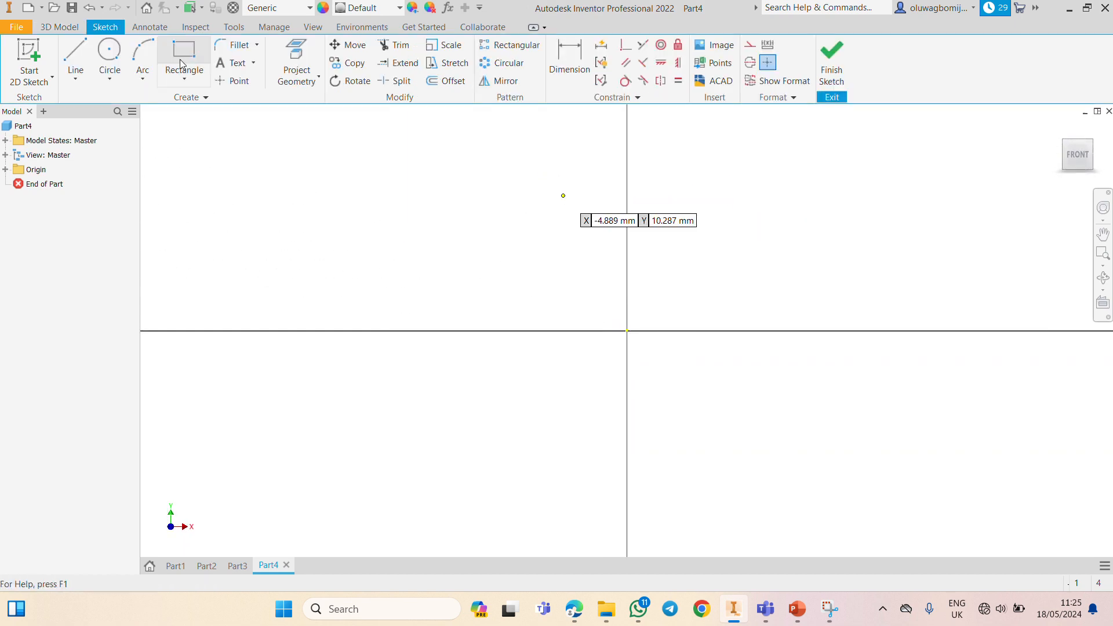
# Step: Draw a circle centred on the origin and finish the sketch
pyautogui.click(59, 27)
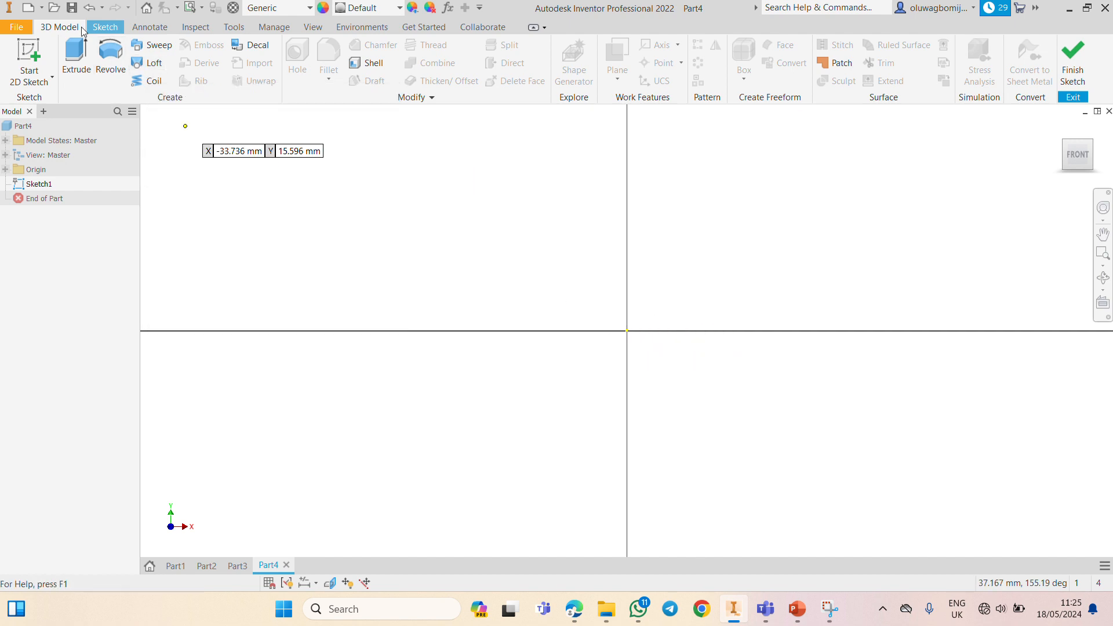
pyautogui.click(98, 32)
pyautogui.click(109, 56)
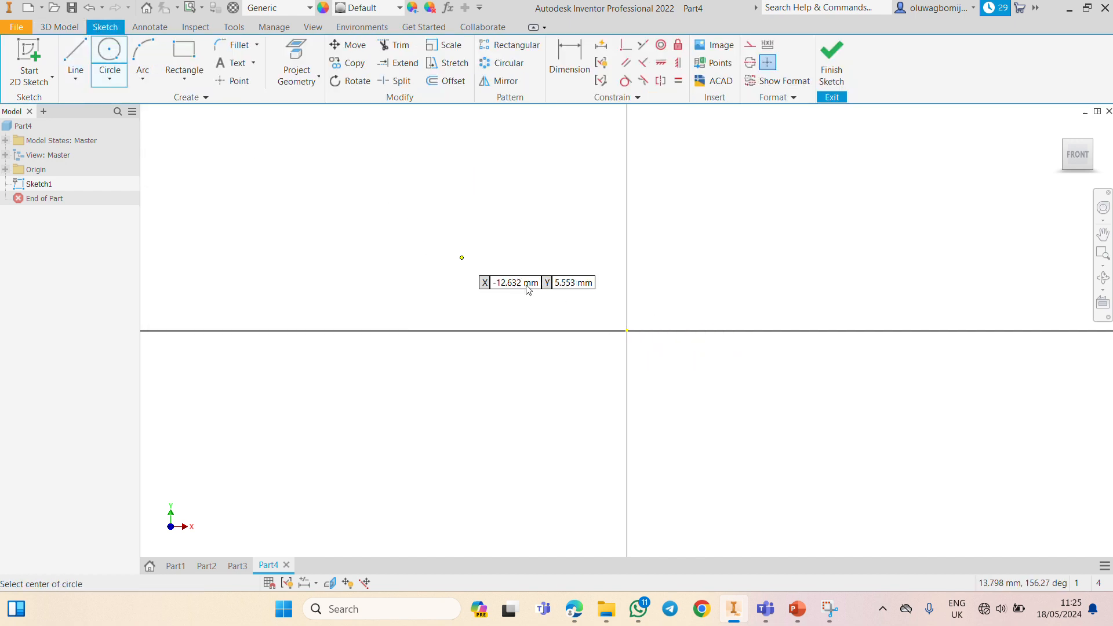
pyautogui.click(627, 329)
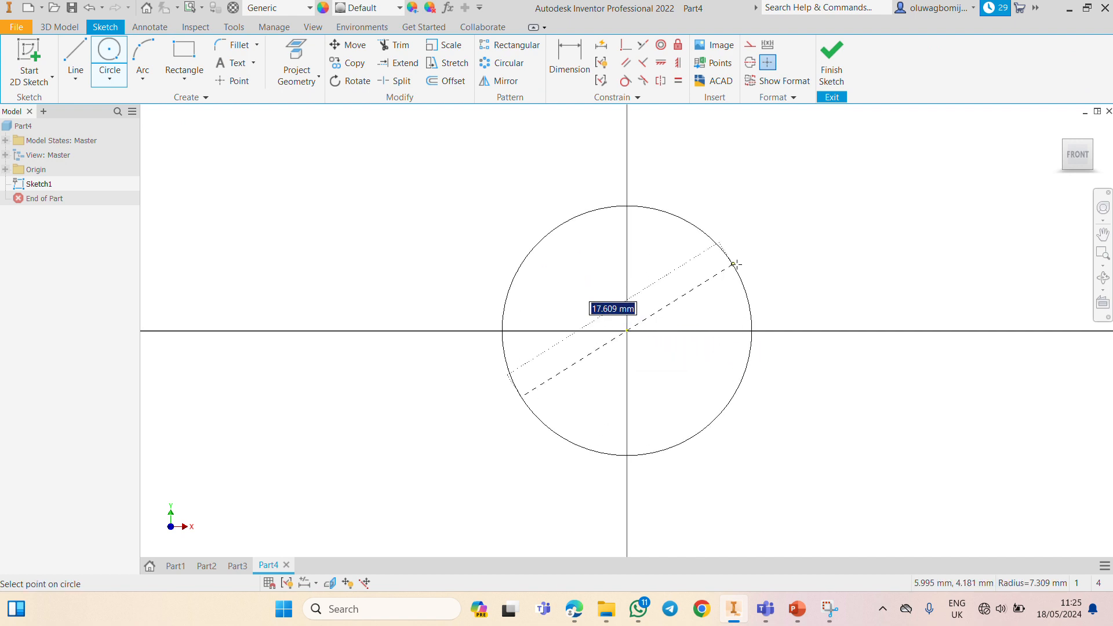
pyautogui.click(767, 246)
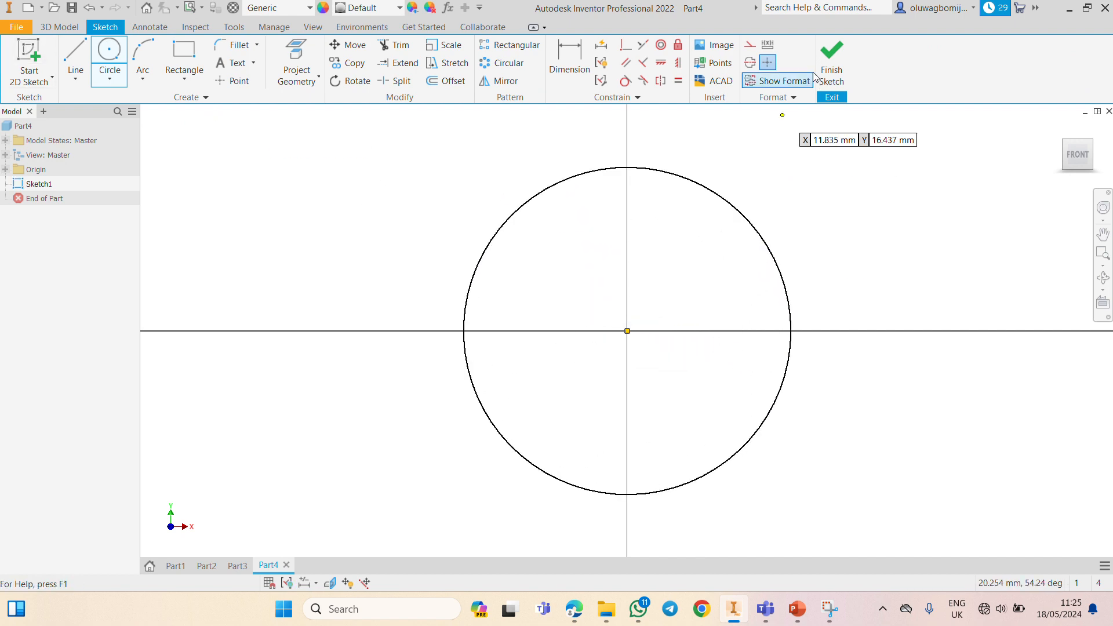
pyautogui.click(831, 64)
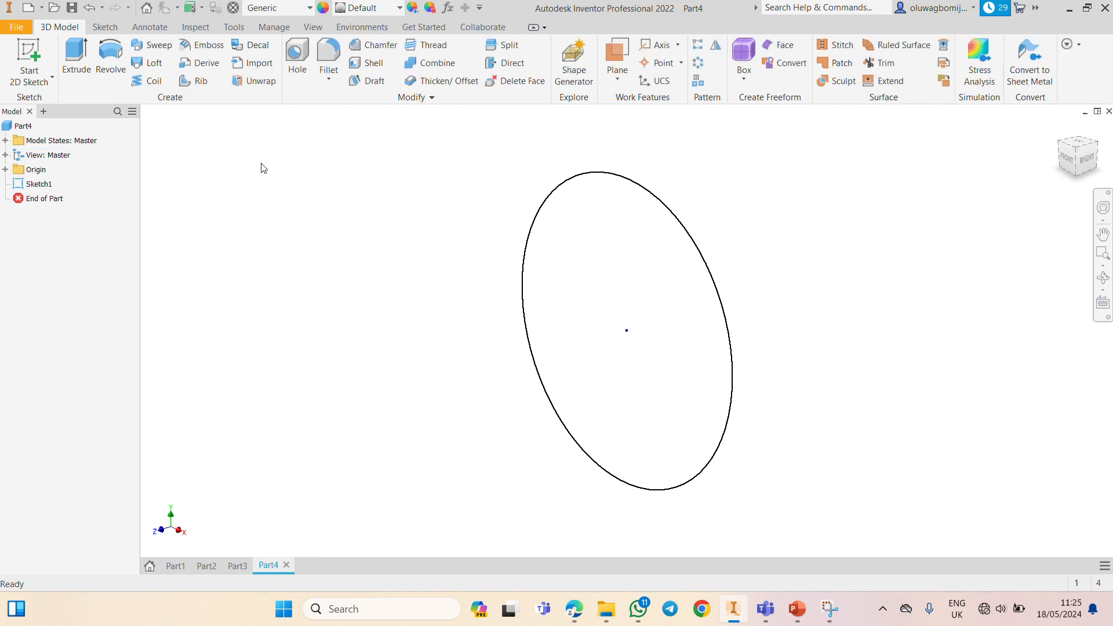
# Step: Create a work plane offset 10 mm from the XY plane
pyautogui.click(5, 169)
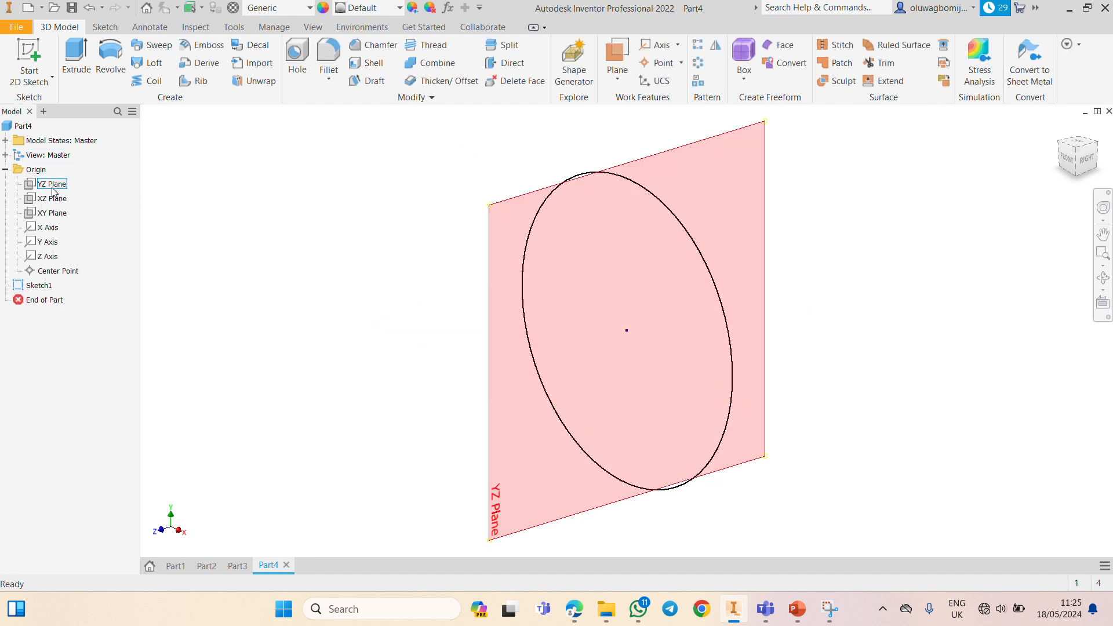
pyautogui.click(55, 216)
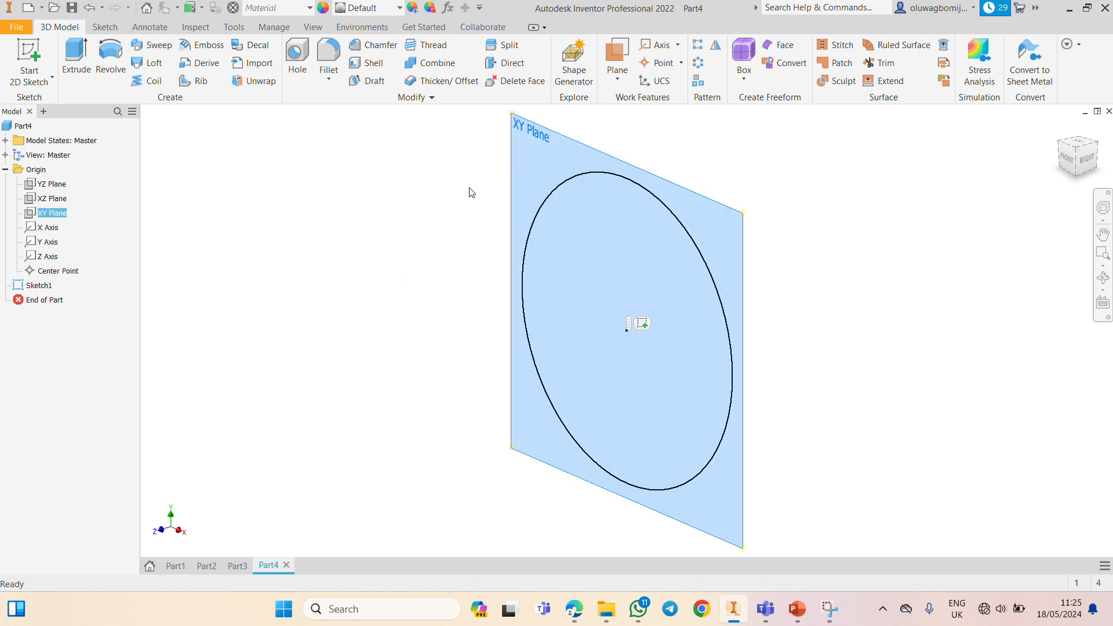
pyautogui.click(616, 81)
pyautogui.click(630, 138)
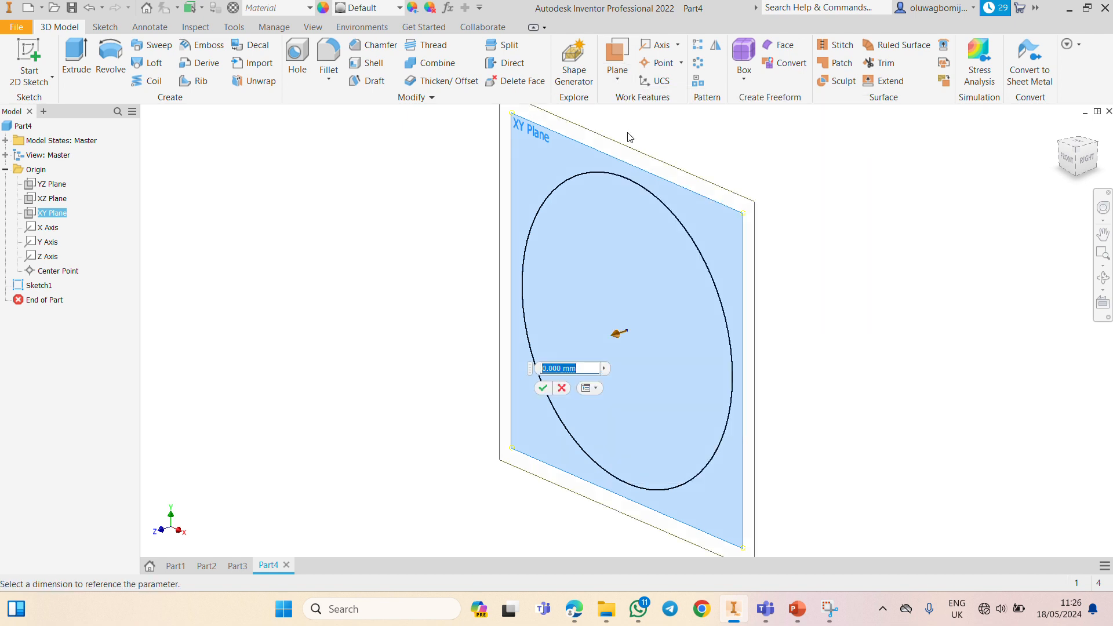
pyautogui.write('10')
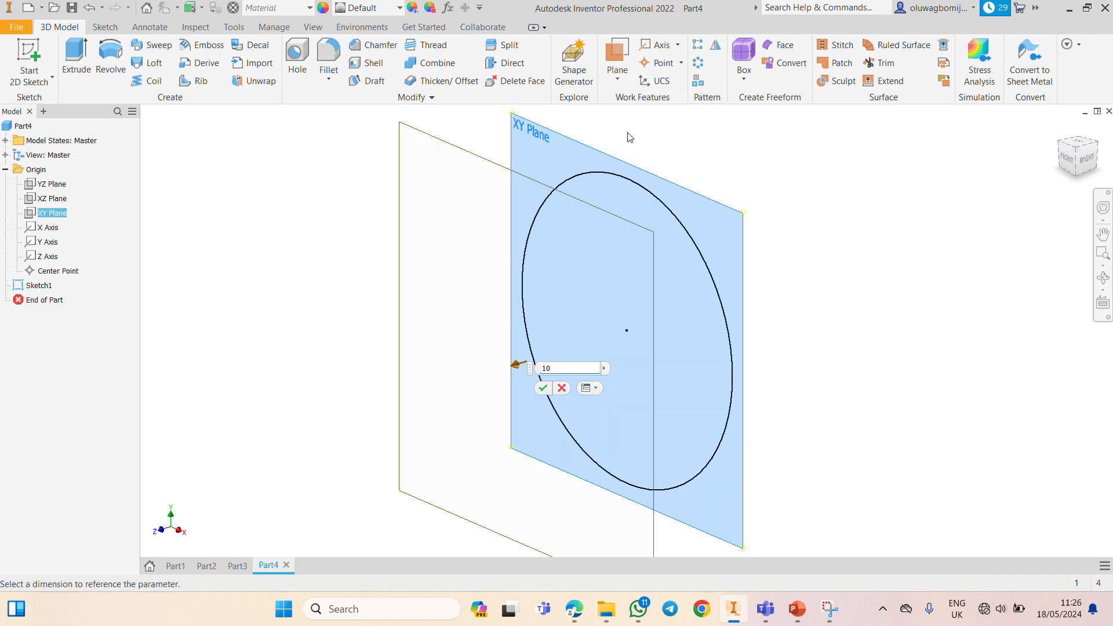
pyautogui.press('Return')
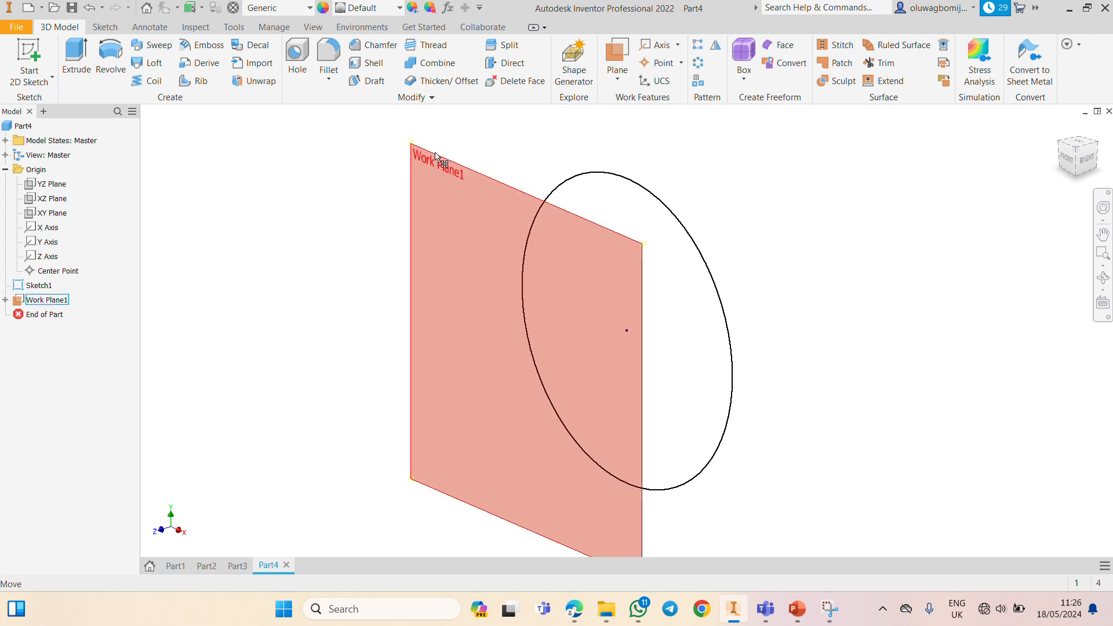
# Step: Sketch a circle less than half the first one's diameter on the offset work plane, centred on the origin, and finish the sketch
pyautogui.click(436, 153)
pyautogui.click(464, 151)
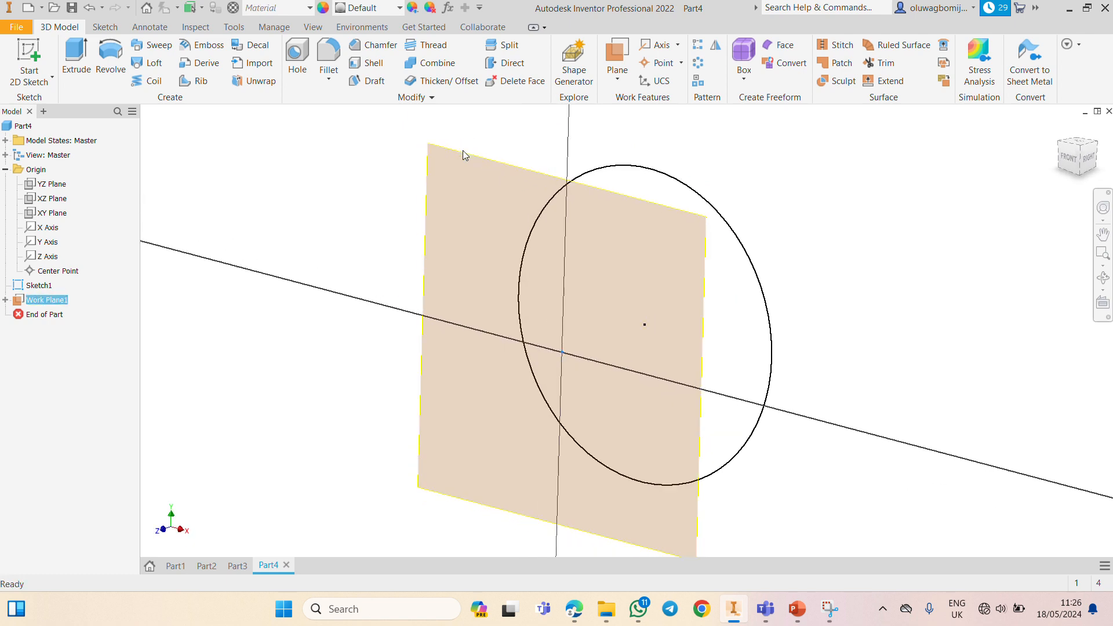
pyautogui.click(101, 51)
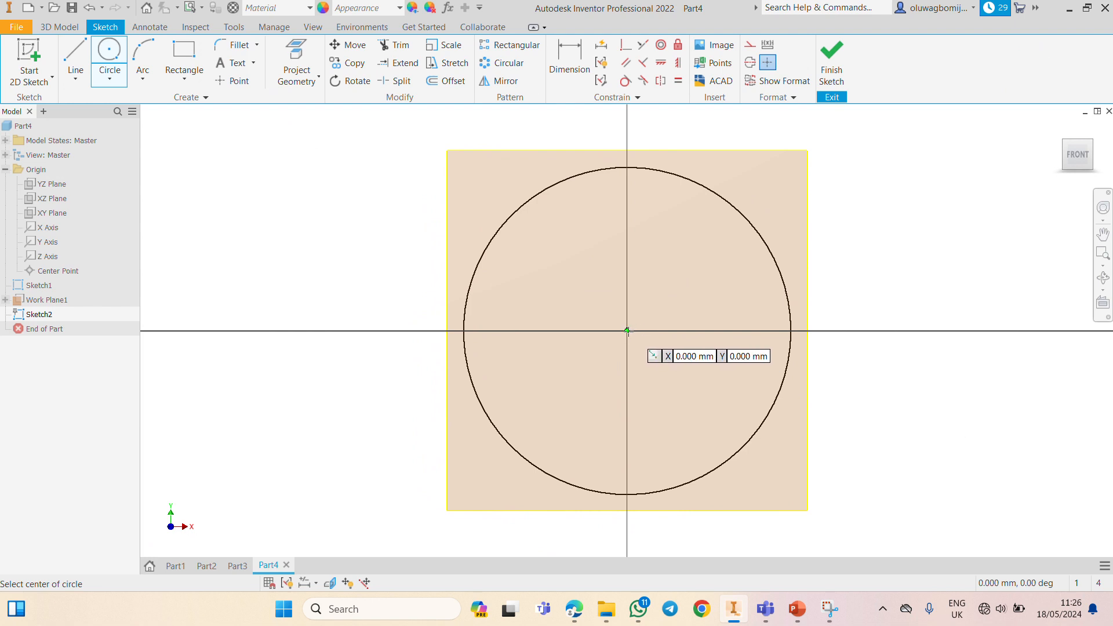
pyautogui.click(627, 330)
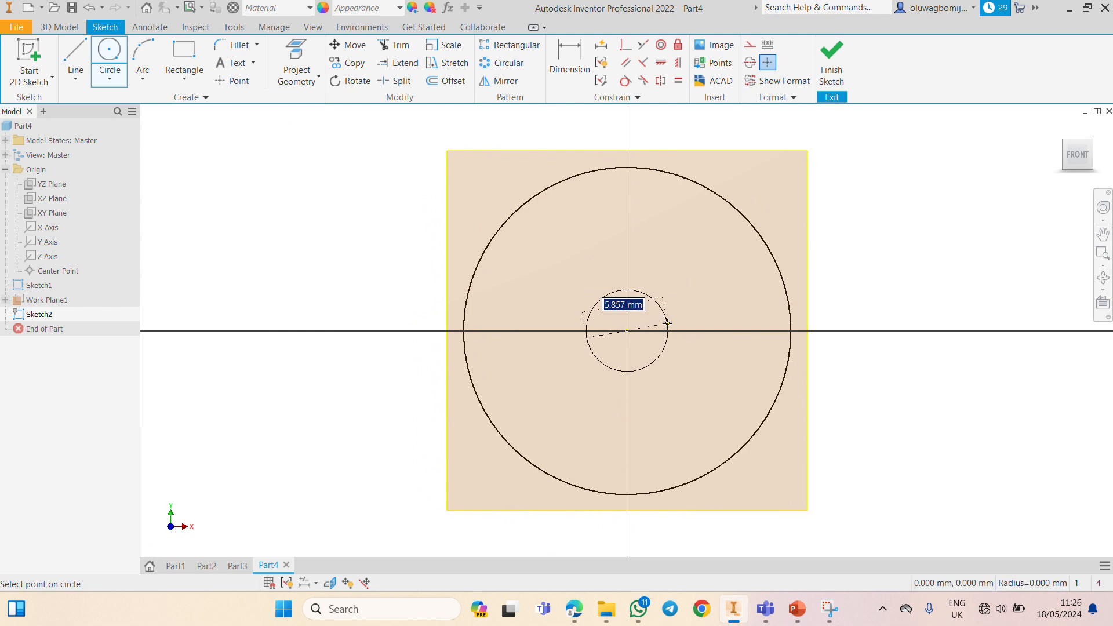
pyautogui.click(700, 320)
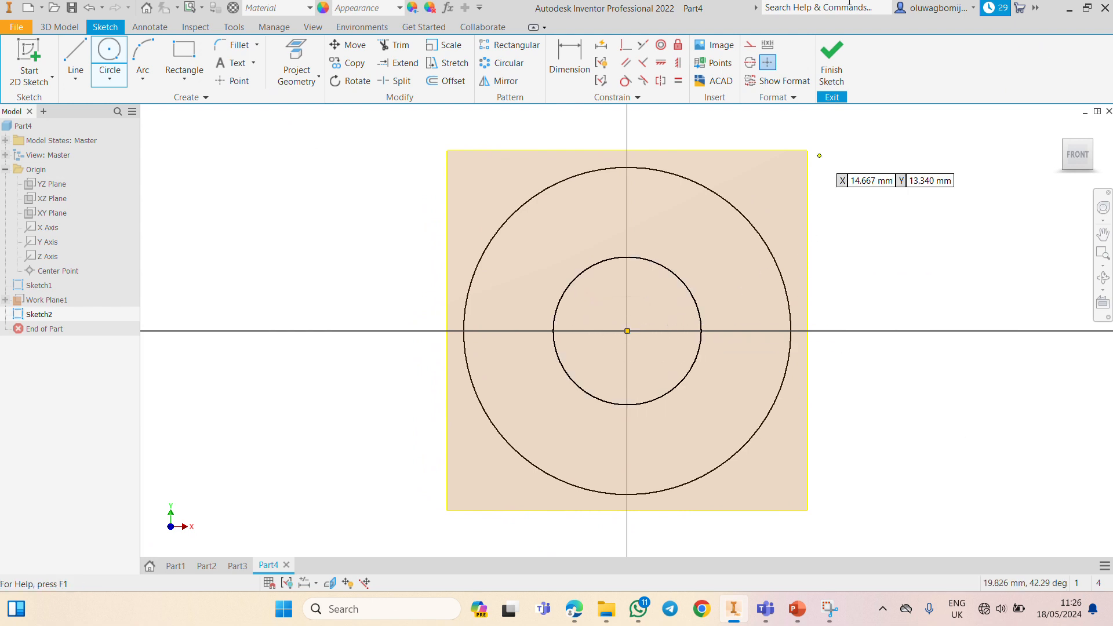
pyautogui.click(841, 65)
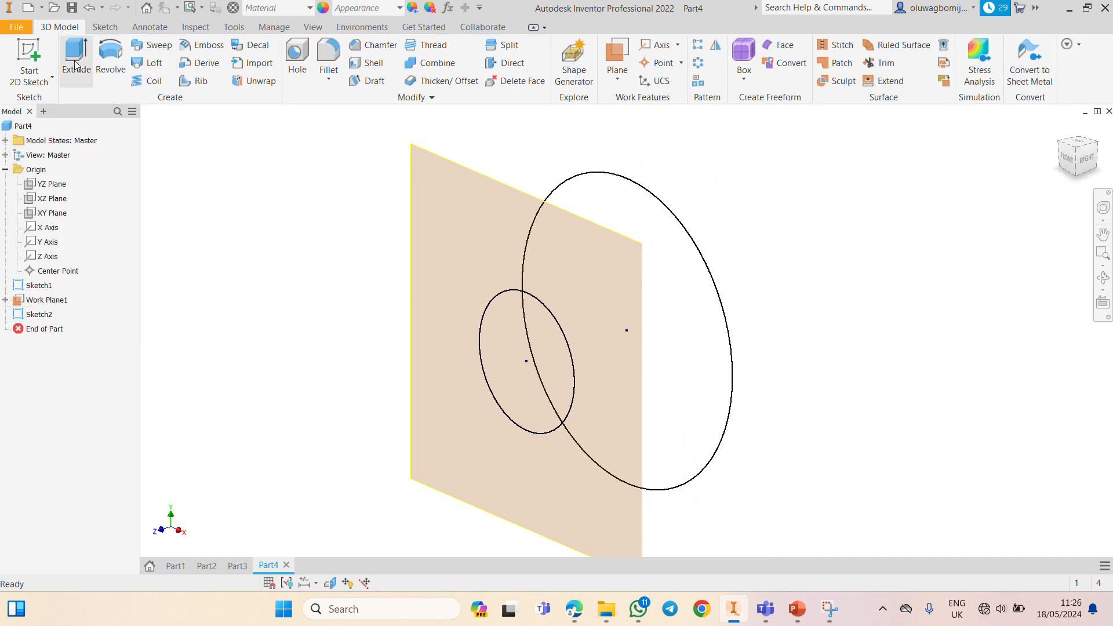
# Step: Loft a solid from the large circle to the small circle and hide the work plane
pyautogui.click(154, 64)
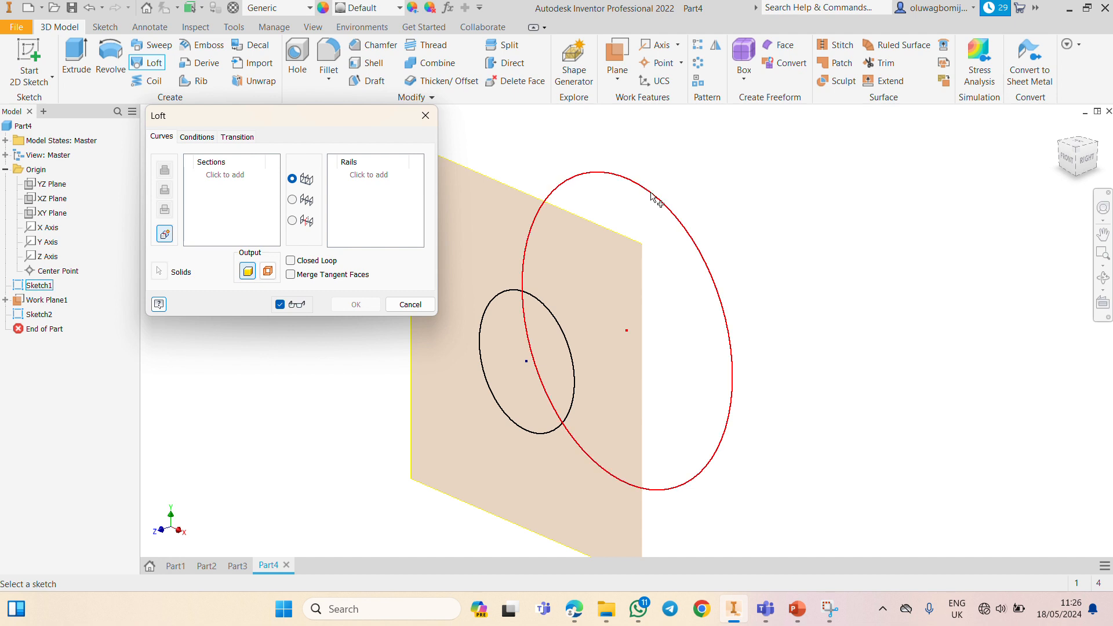
pyautogui.click(655, 199)
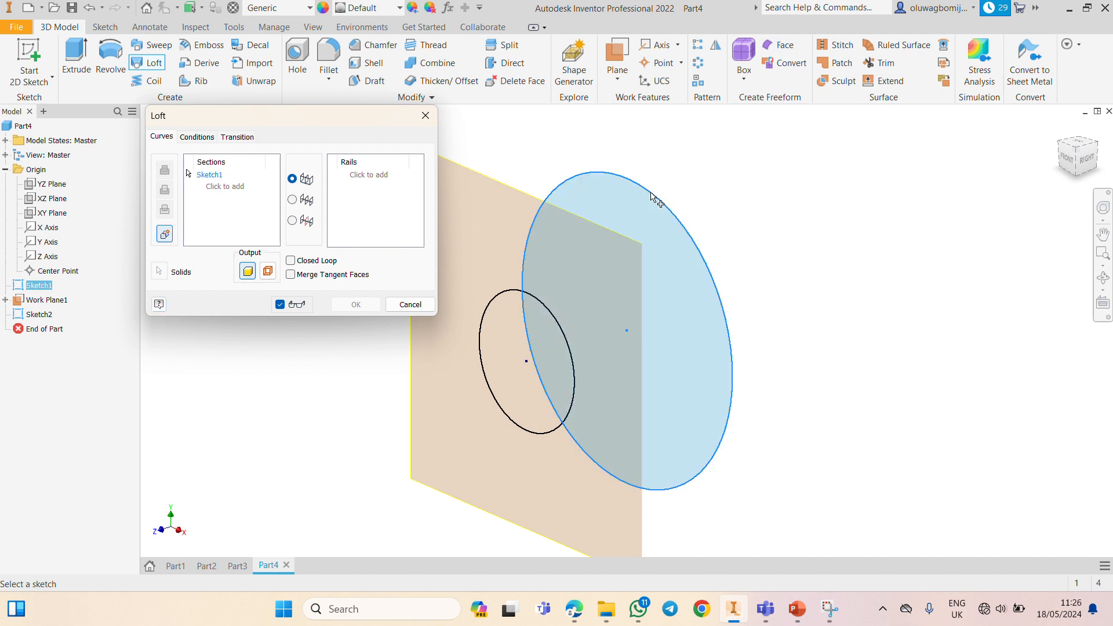
pyautogui.click(502, 298)
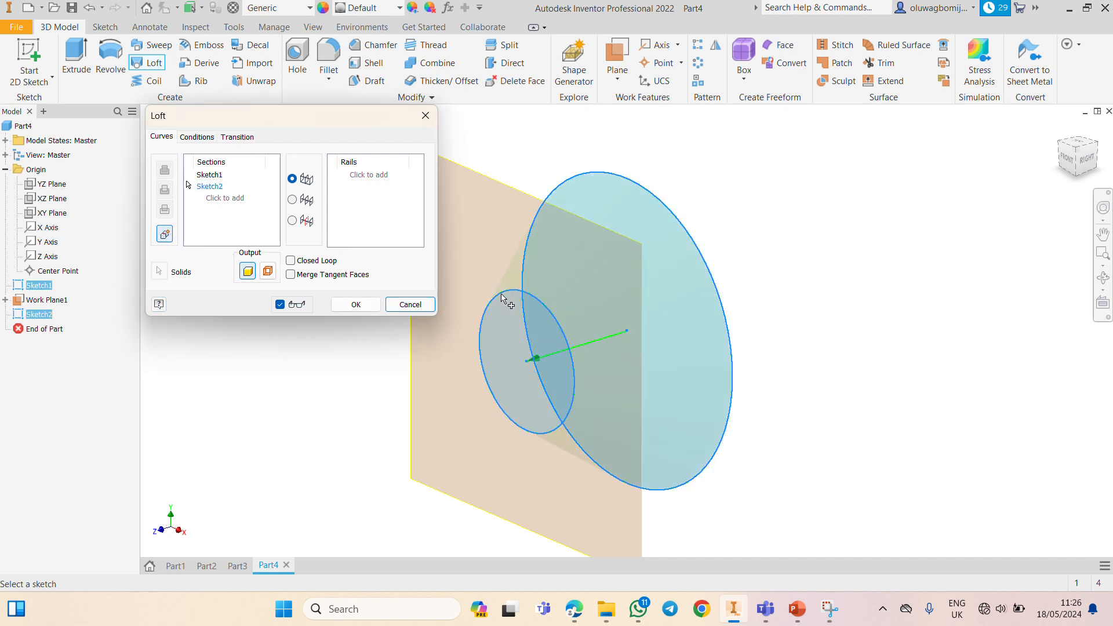
pyautogui.click(339, 307)
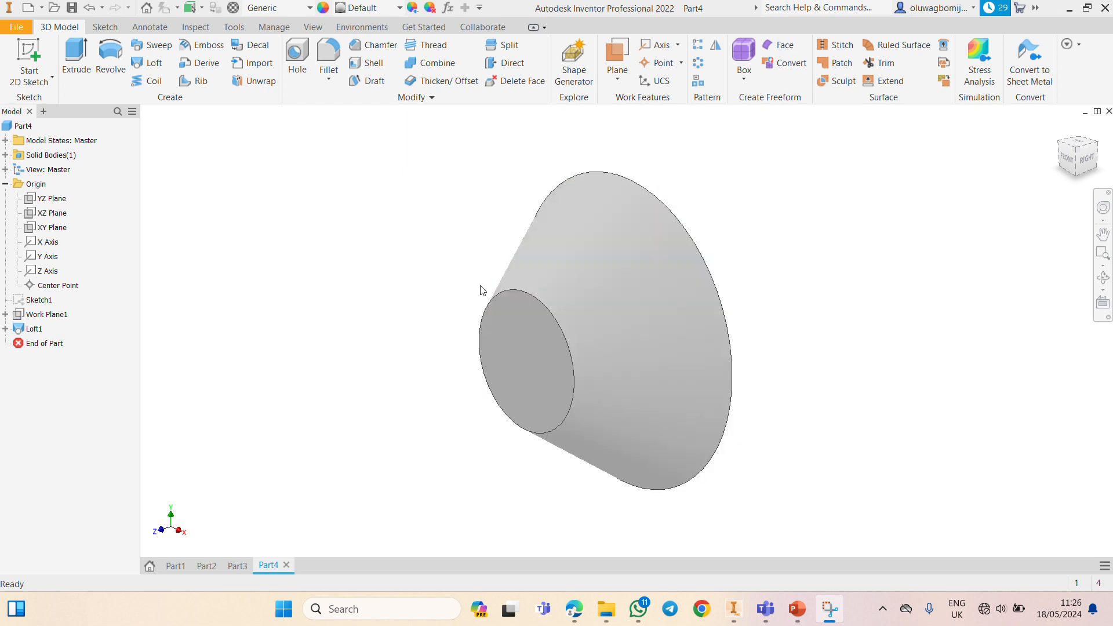
pyautogui.click(445, 193)
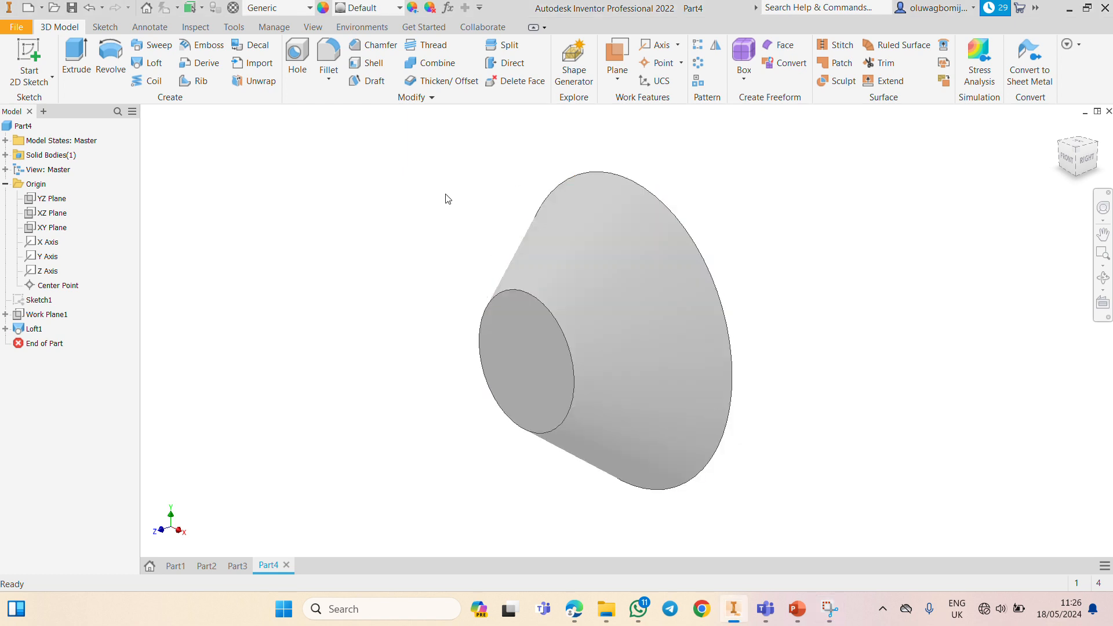
# Step: Undo the hiding of the work plane, the loft and the small circle
pyautogui.hotkey('ctrl', 'z')
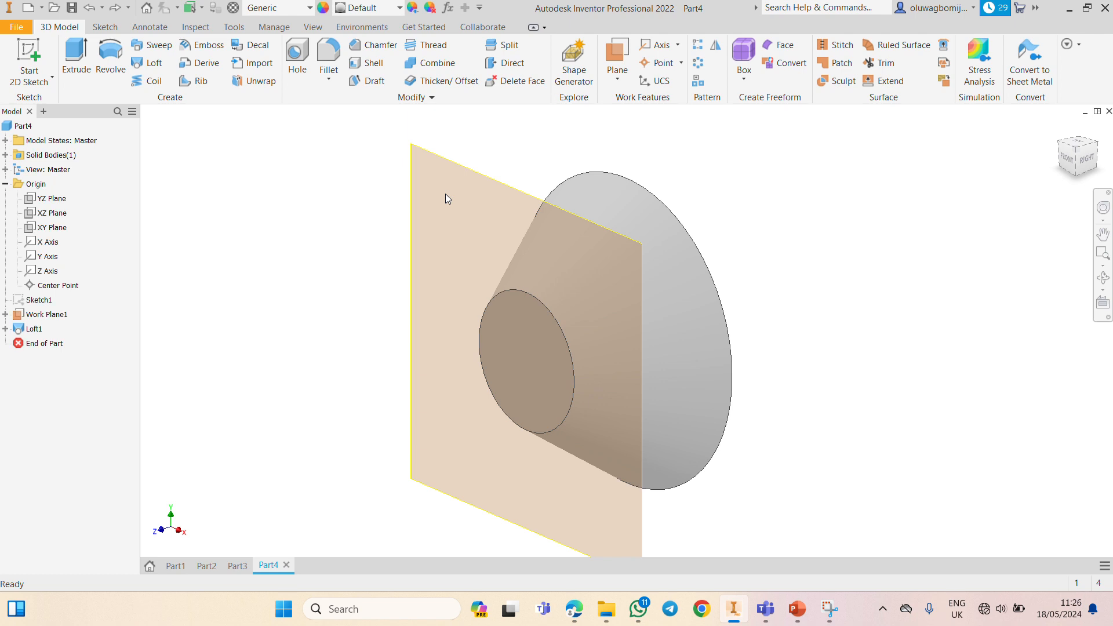
pyautogui.hotkey('ctrl', 'z')
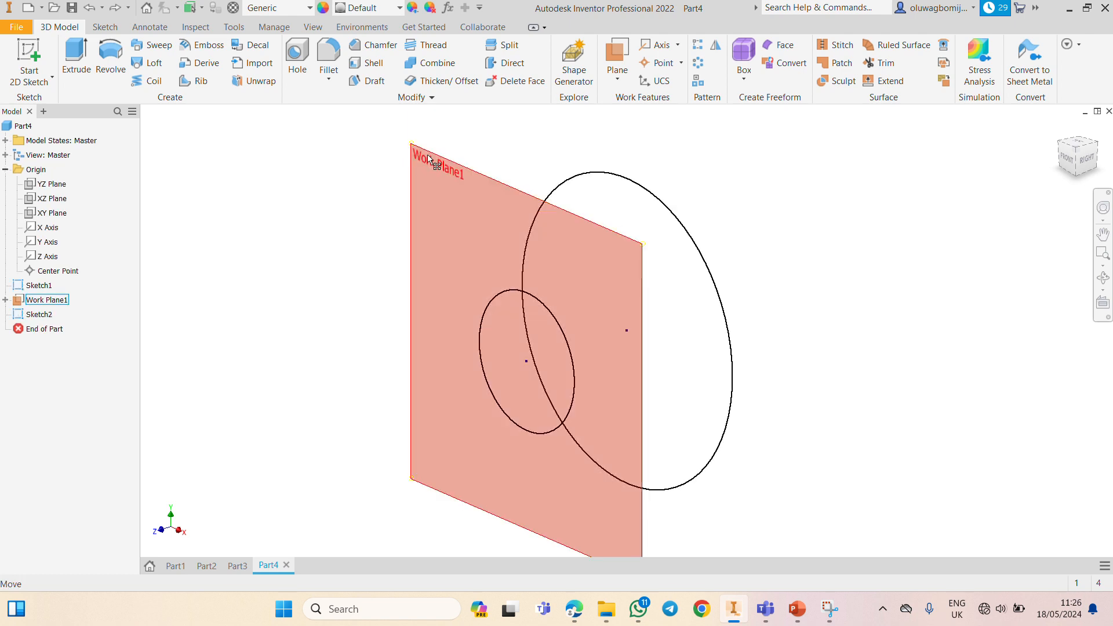
pyautogui.hotkey('ctrl', 'z')
pyautogui.hotkey('ctrl', 'z')
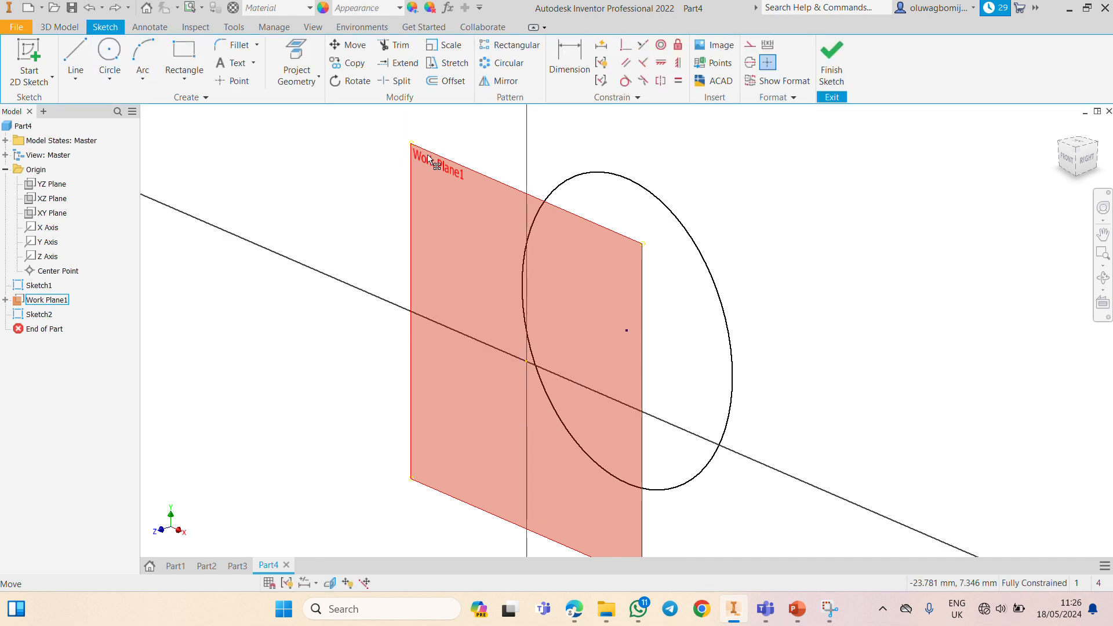
# Step: Finish the open sketch and create a second work plane offset 10 mm from the existing offset work plane
pyautogui.click(429, 158)
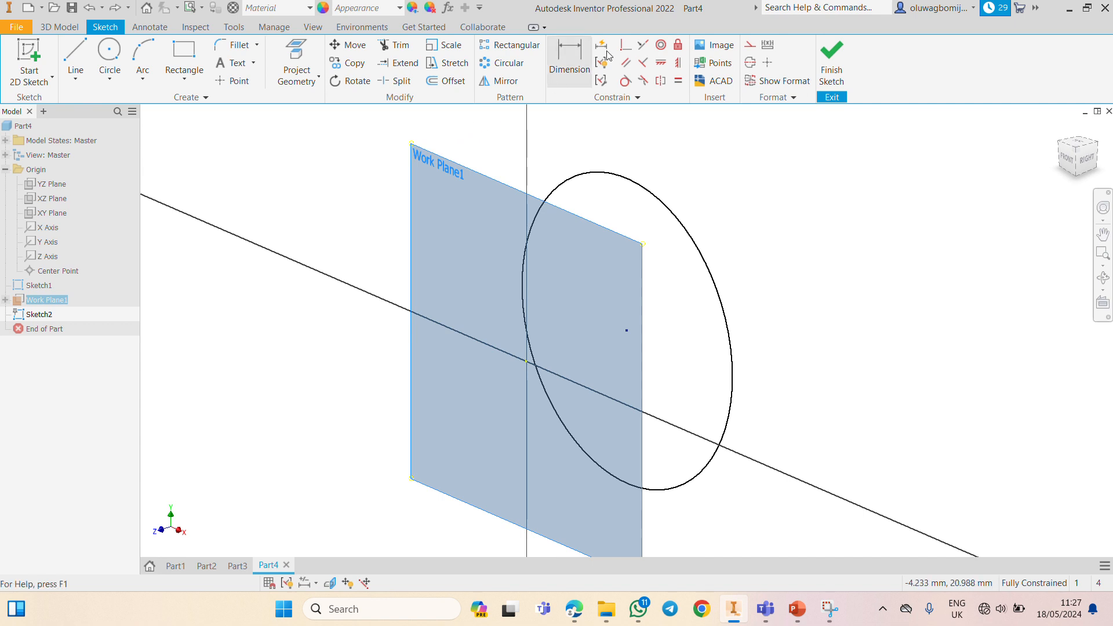
pyautogui.click(73, 30)
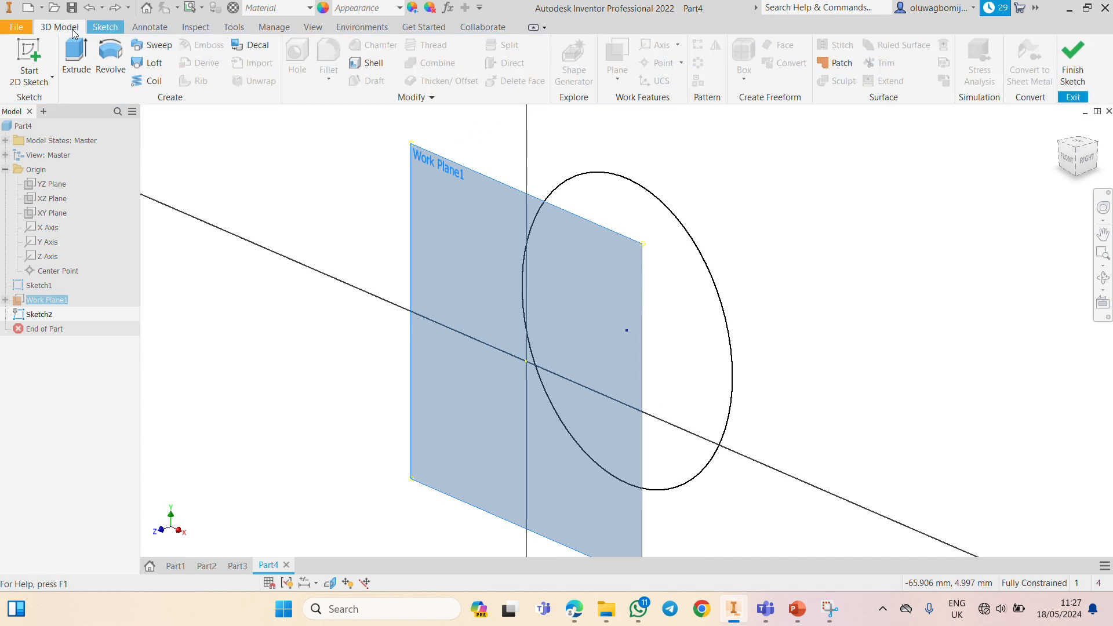
pyautogui.click(442, 169)
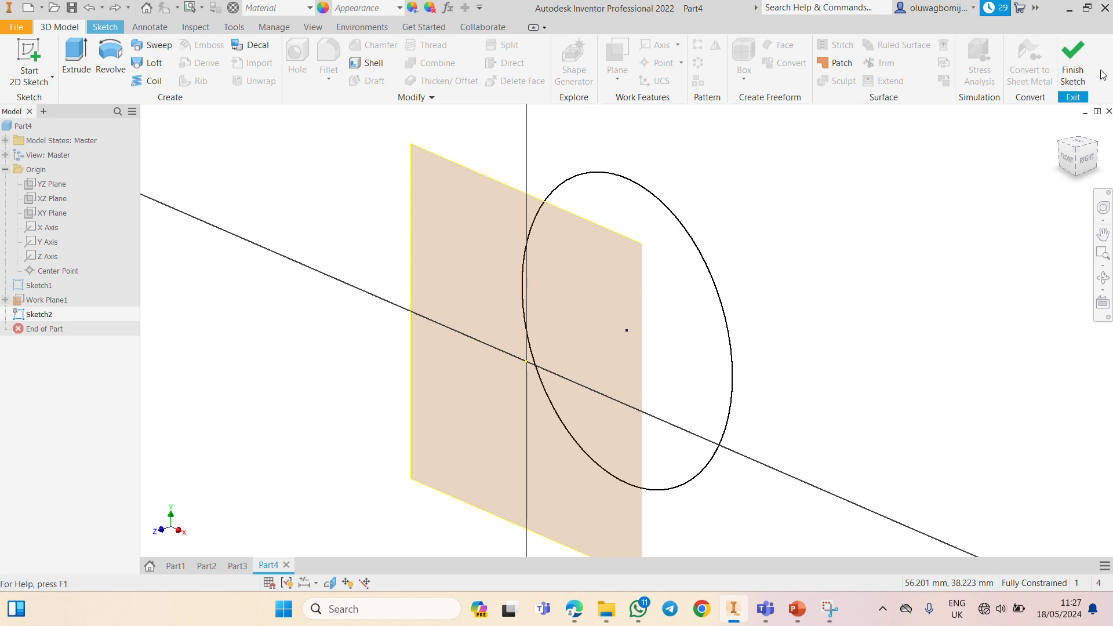
pyautogui.click(1072, 61)
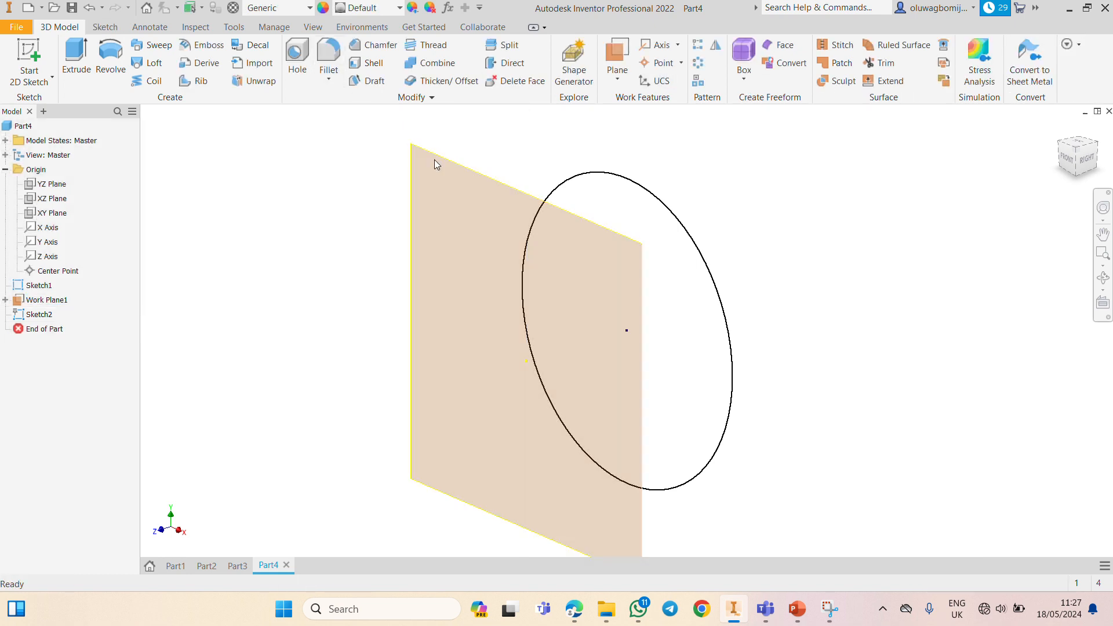
pyautogui.click(420, 154)
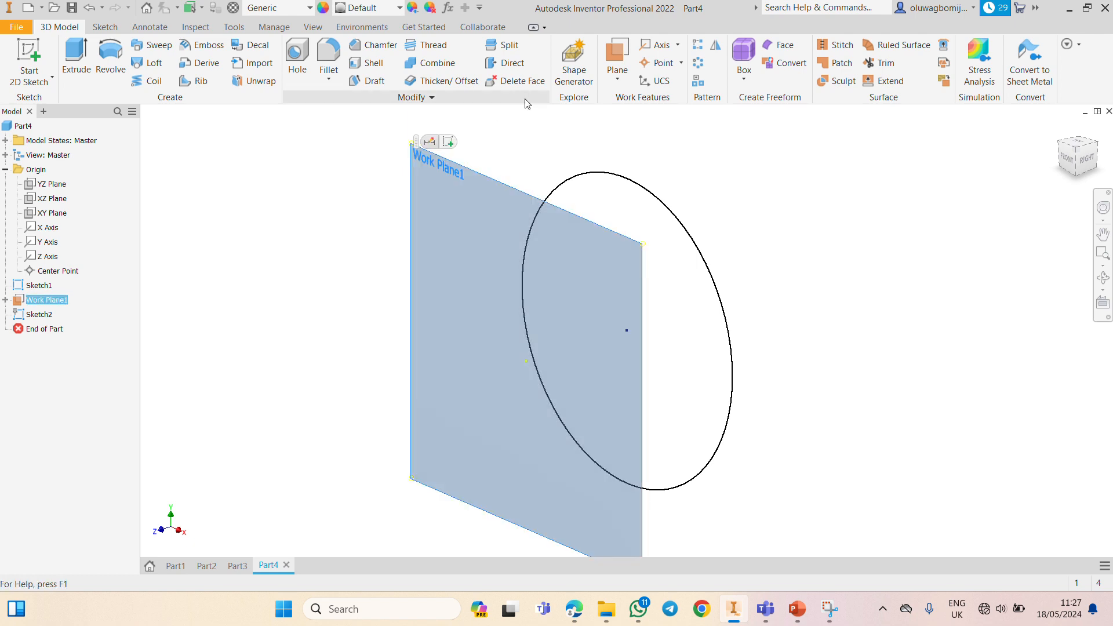
pyautogui.click(615, 84)
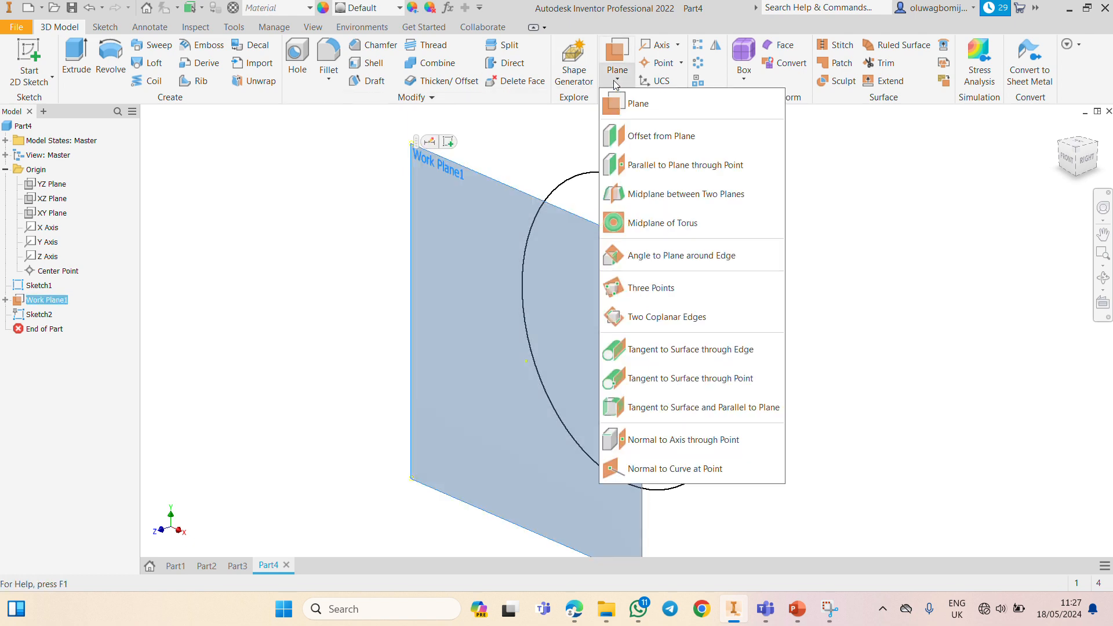
pyautogui.click(635, 134)
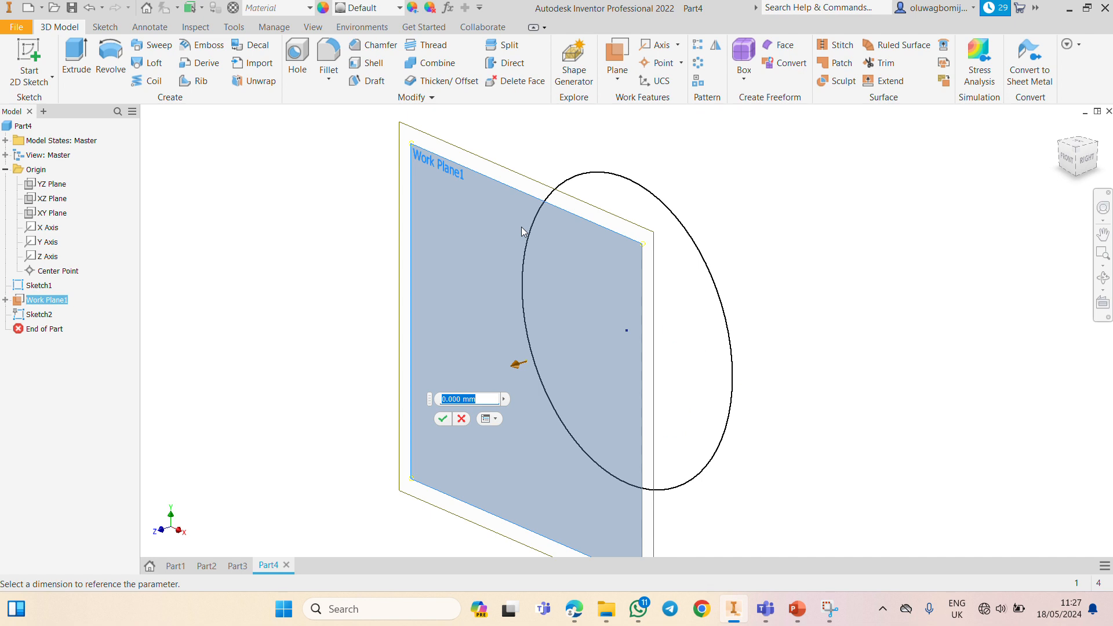
pyautogui.write('10')
pyautogui.press('Return')
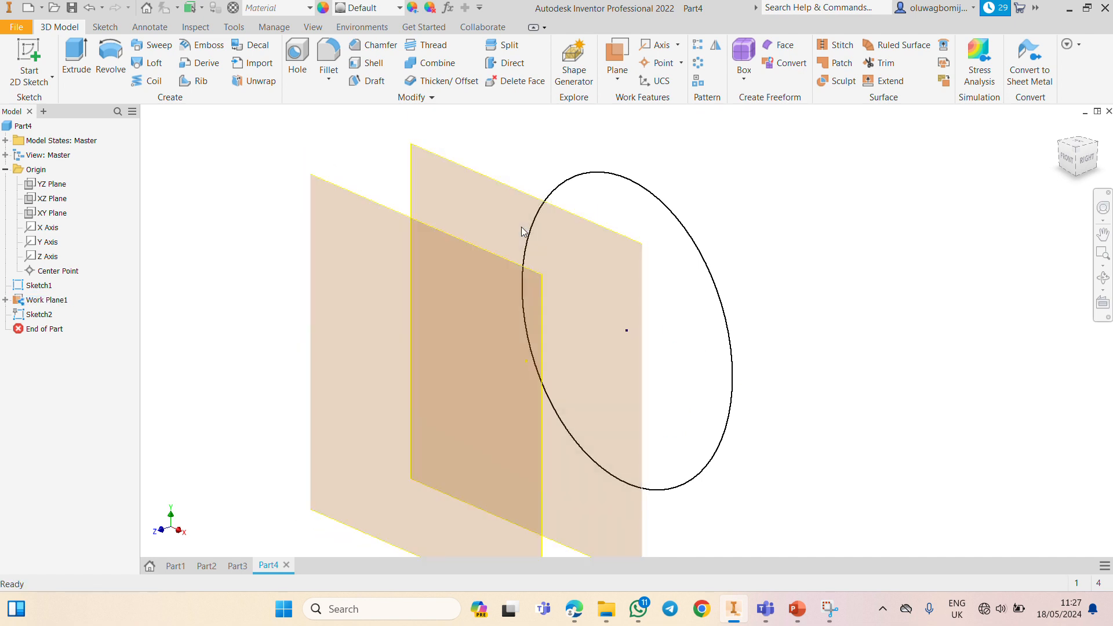
# Step: Create a third work plane offset 10 mm from the second offset work plane, on the side away from the large circle
pyautogui.click(486, 28)
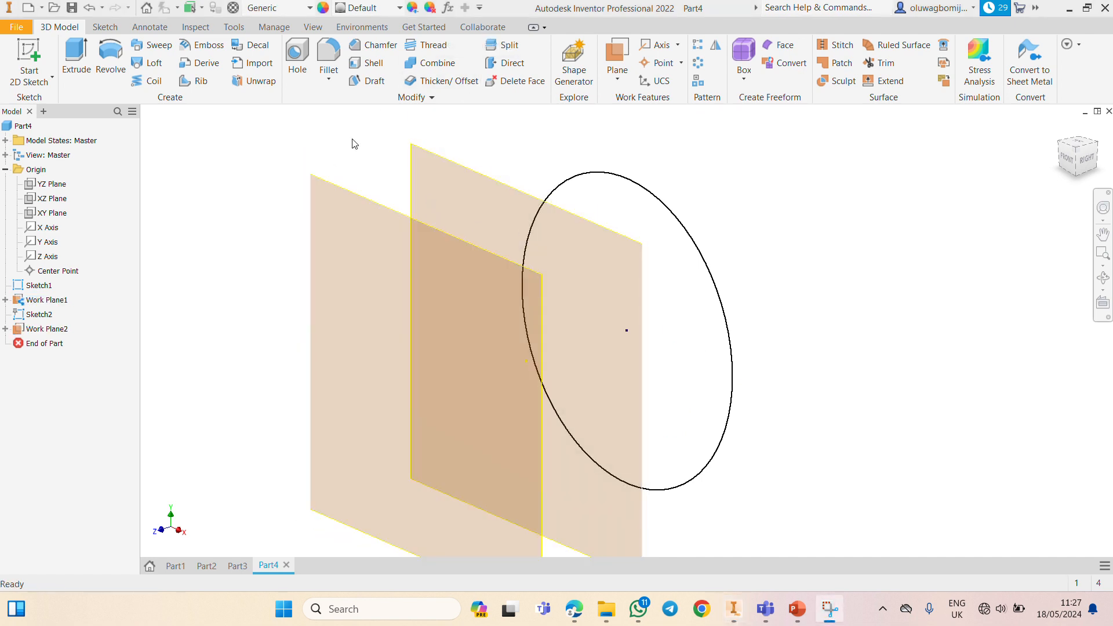
pyautogui.click(318, 184)
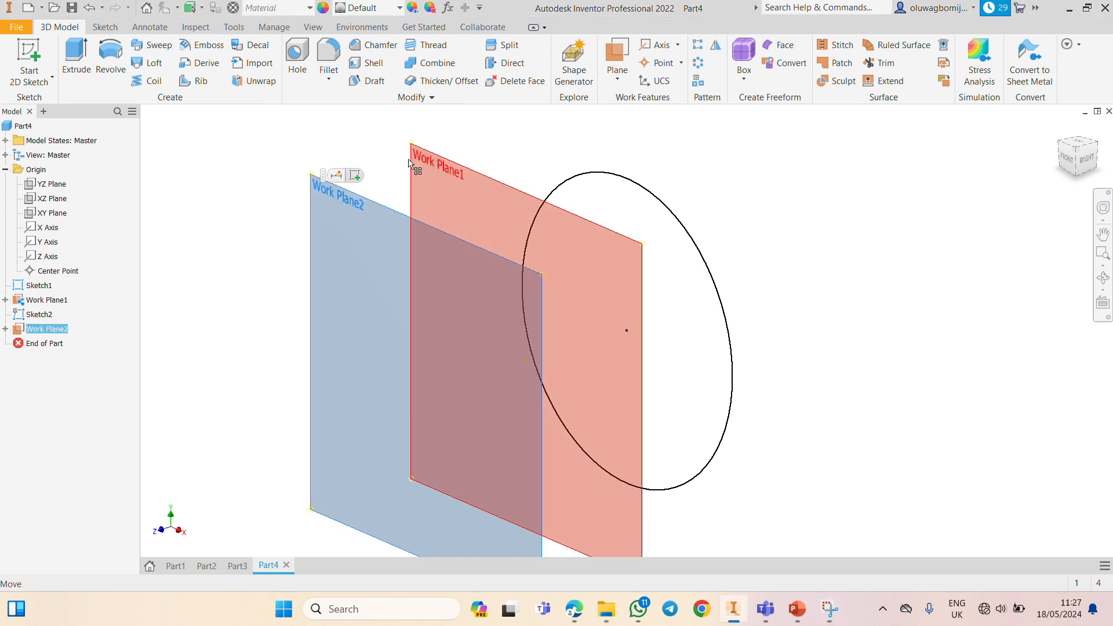
pyautogui.click(619, 81)
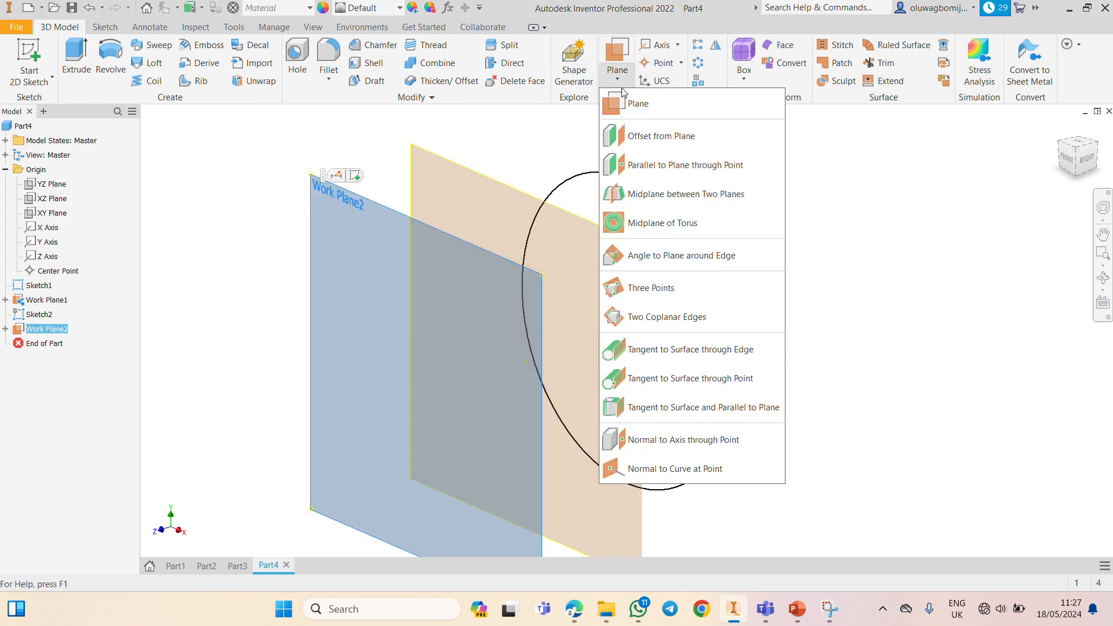
pyautogui.click(639, 136)
pyautogui.write('10')
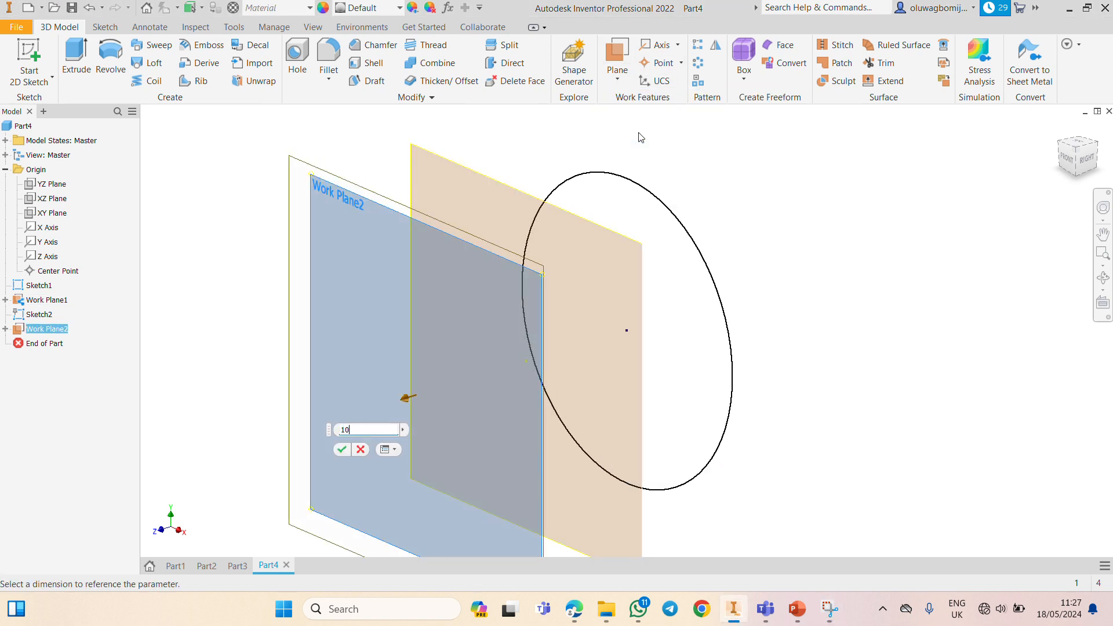
pyautogui.press('Return')
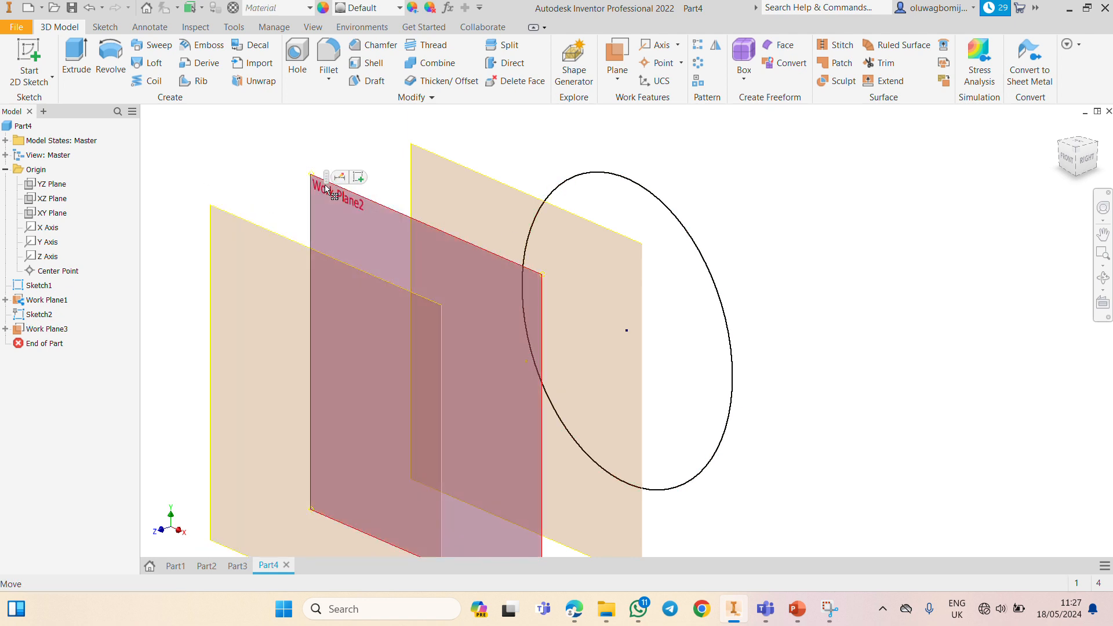
# Step: Sketch a circle about 20 mm in diameter on the middle work plane, centred on the origin, and finish the sketch
pyautogui.click(331, 188)
pyautogui.press('s')
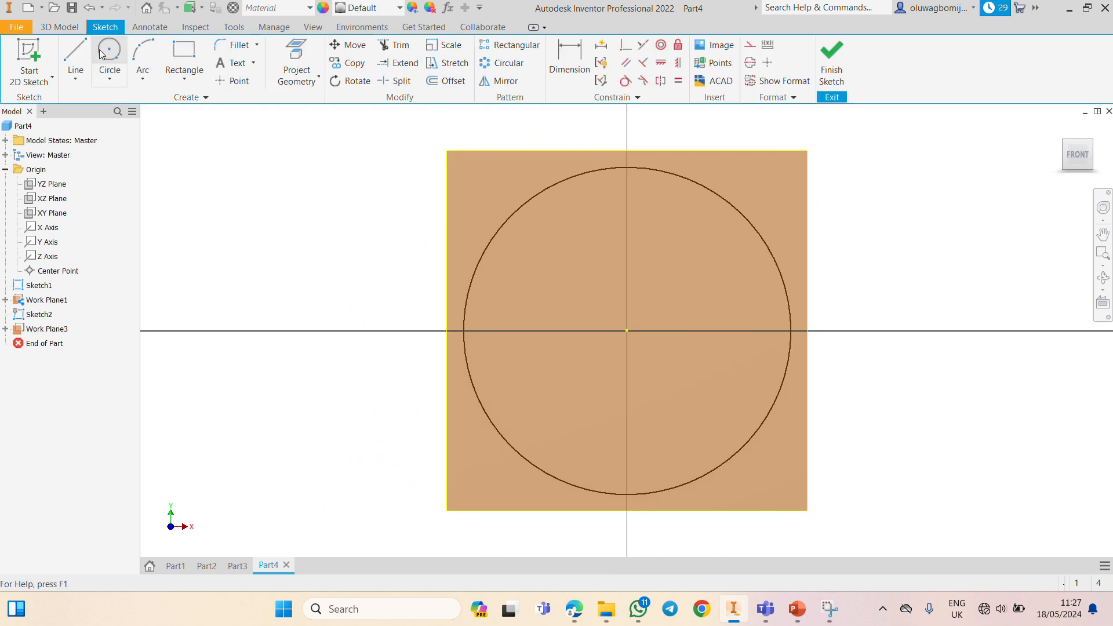
pyautogui.press('c')
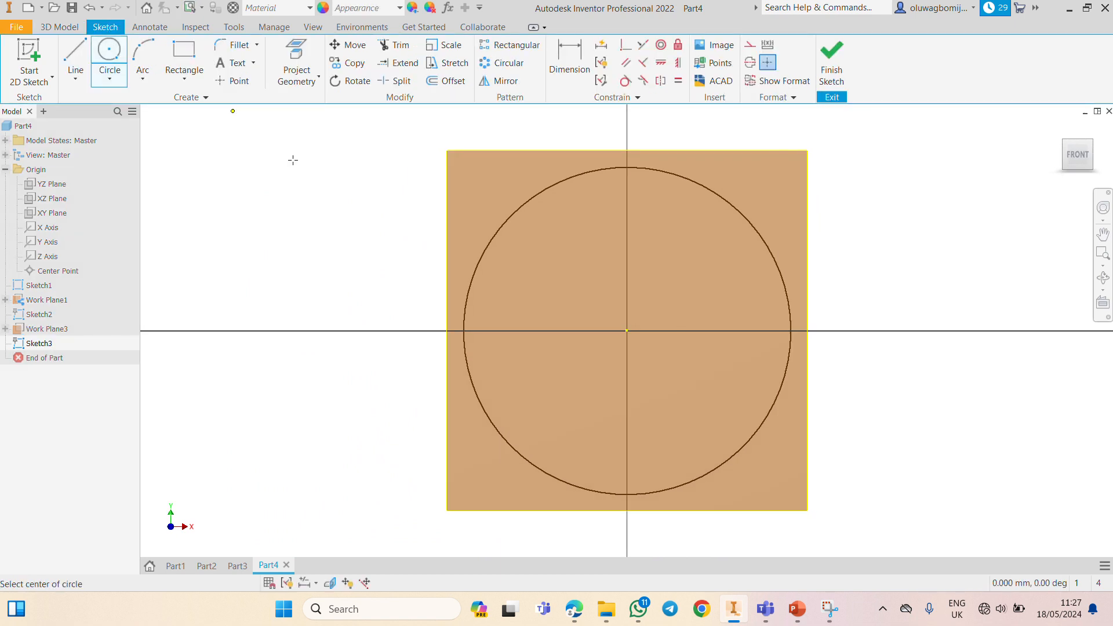
pyautogui.click(627, 330)
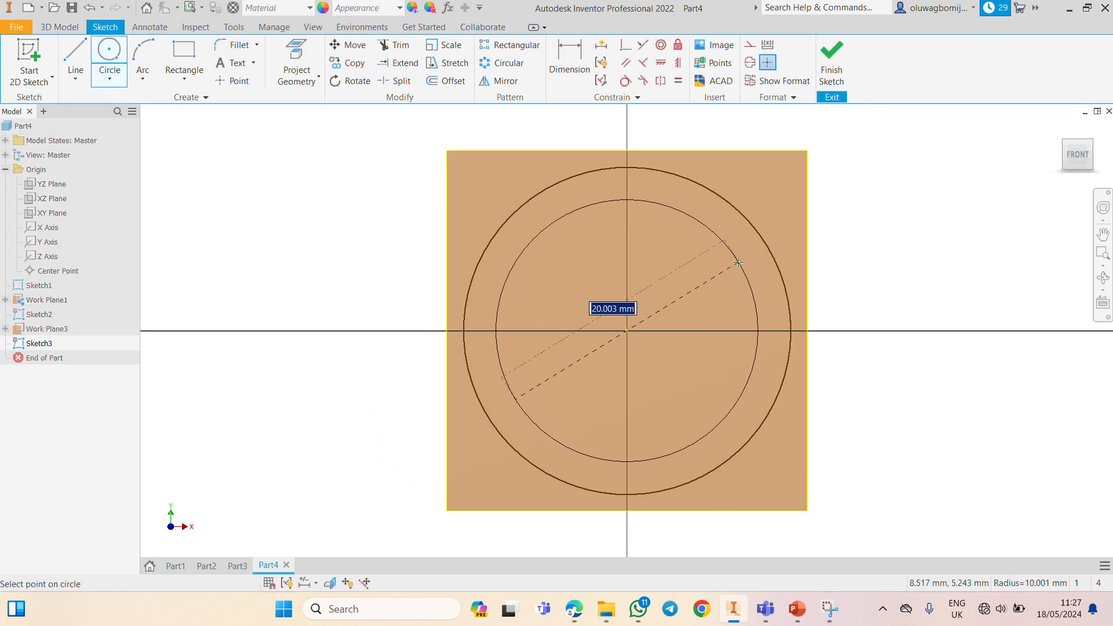
pyautogui.click(738, 263)
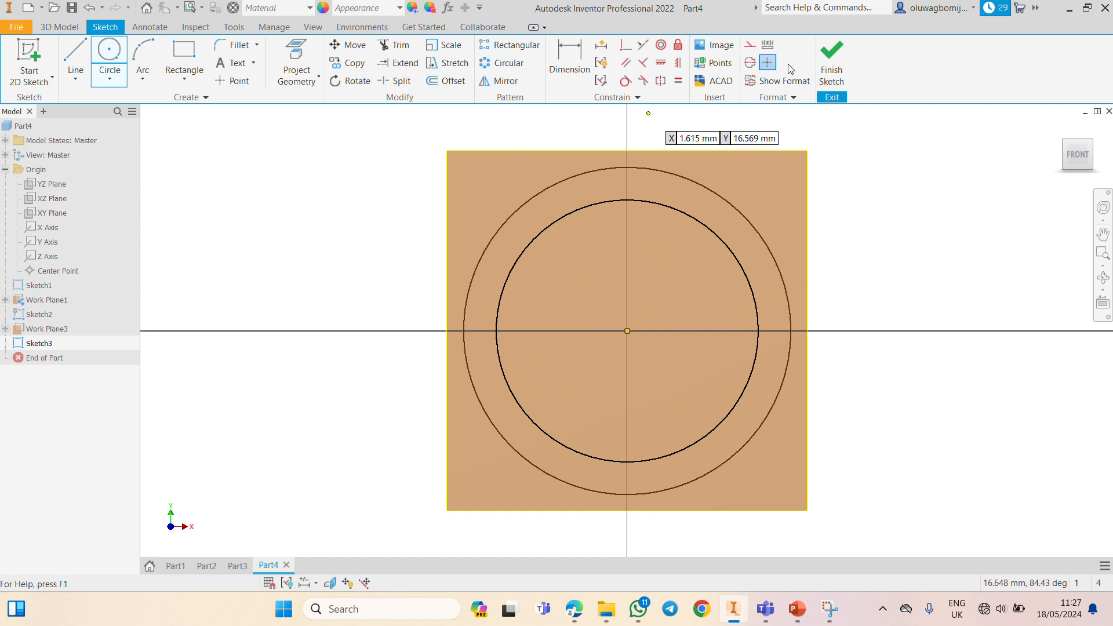
pyautogui.click(841, 63)
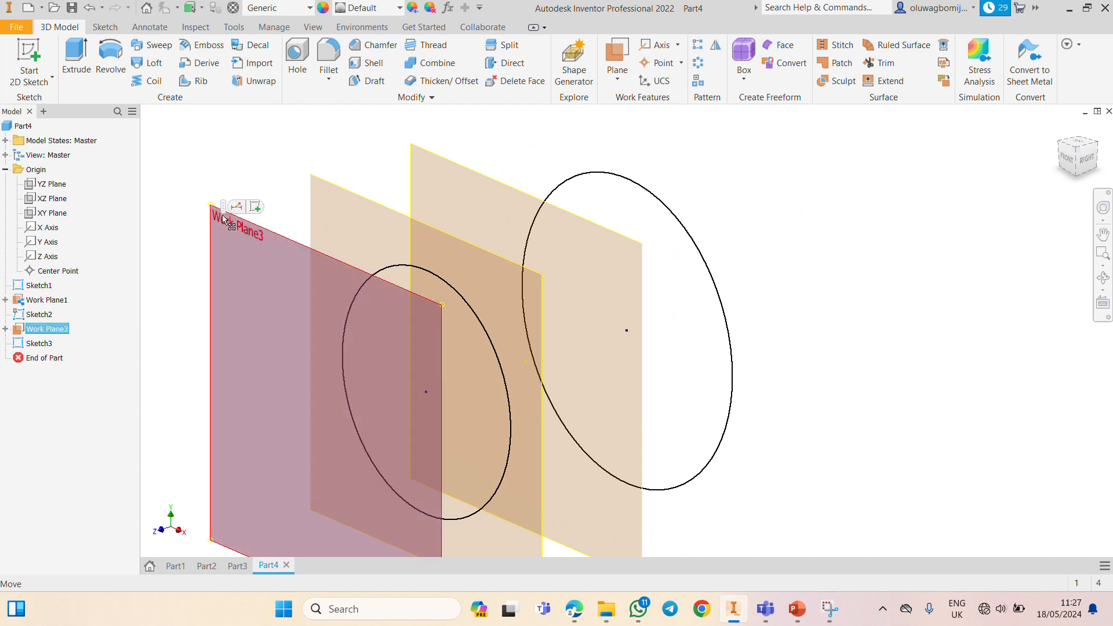
# Step: Sketch a smaller circle centred on the origin on the work plane farthest from the large circle, and finish the sketch
pyautogui.click(246, 219)
pyautogui.click(255, 207)
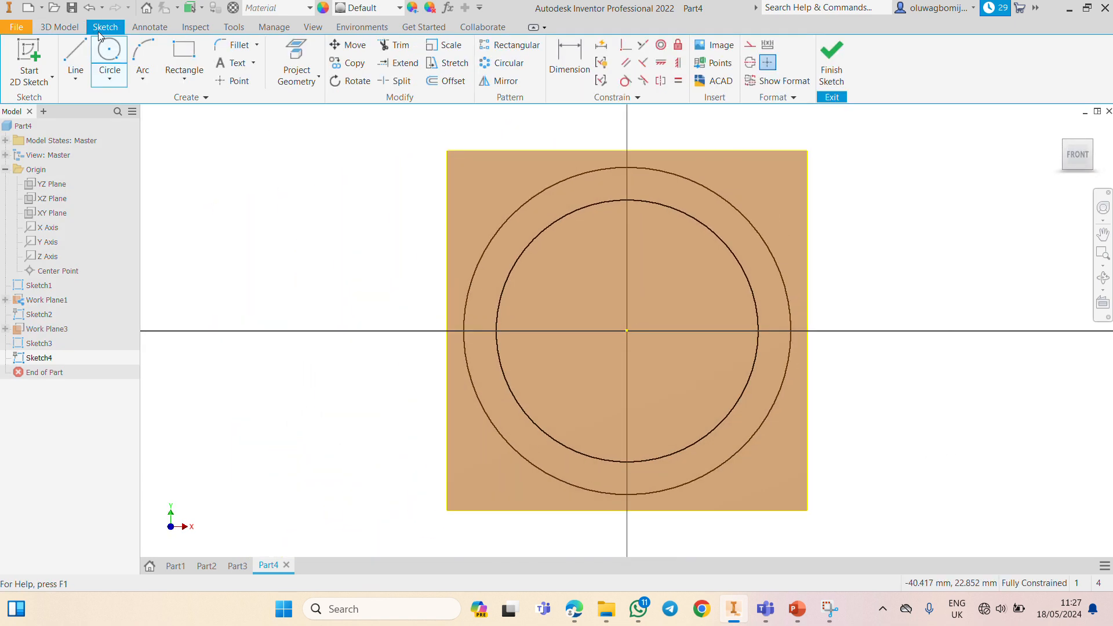
pyautogui.click(107, 56)
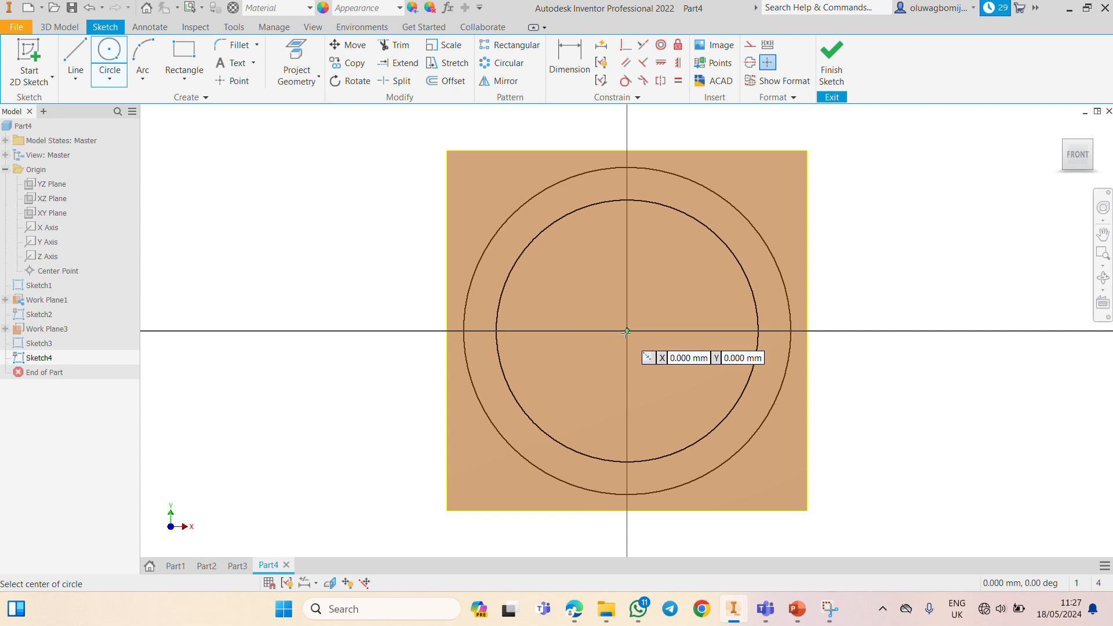
pyautogui.click(627, 330)
pyautogui.click(695, 284)
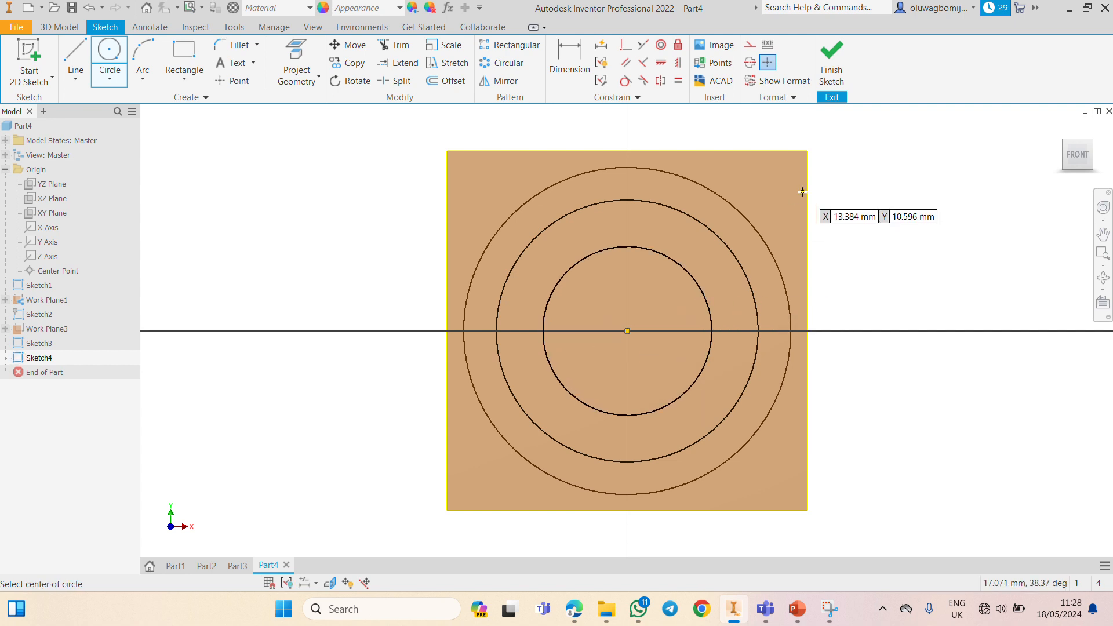
pyautogui.click(834, 62)
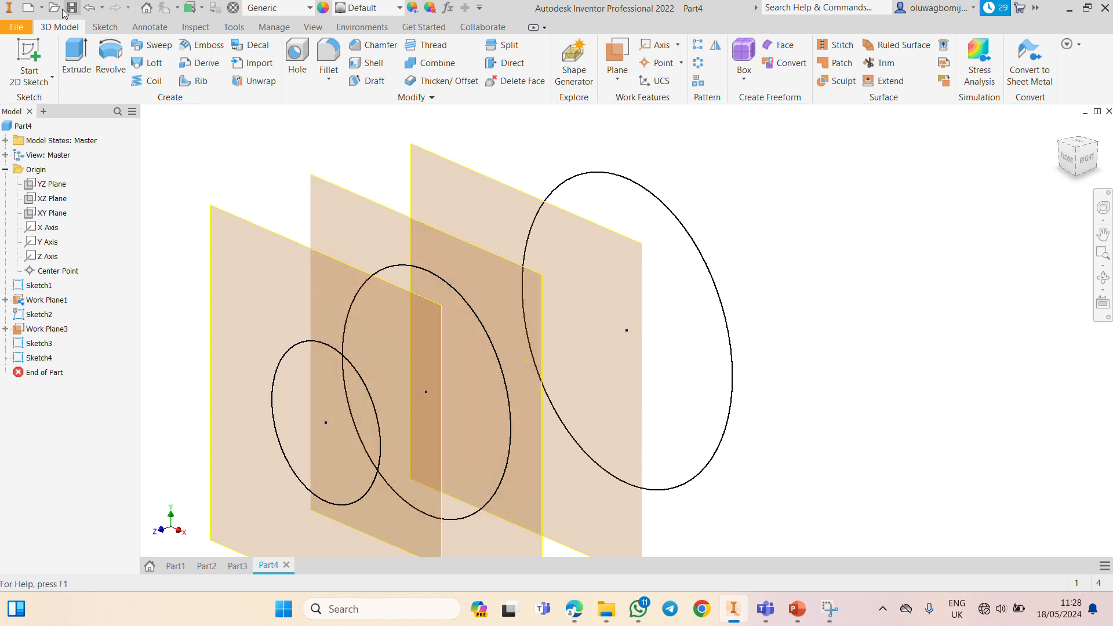
# Step: Loft a solid through the three circles in order, from the largest through the middle one to the smallest
pyautogui.click(149, 63)
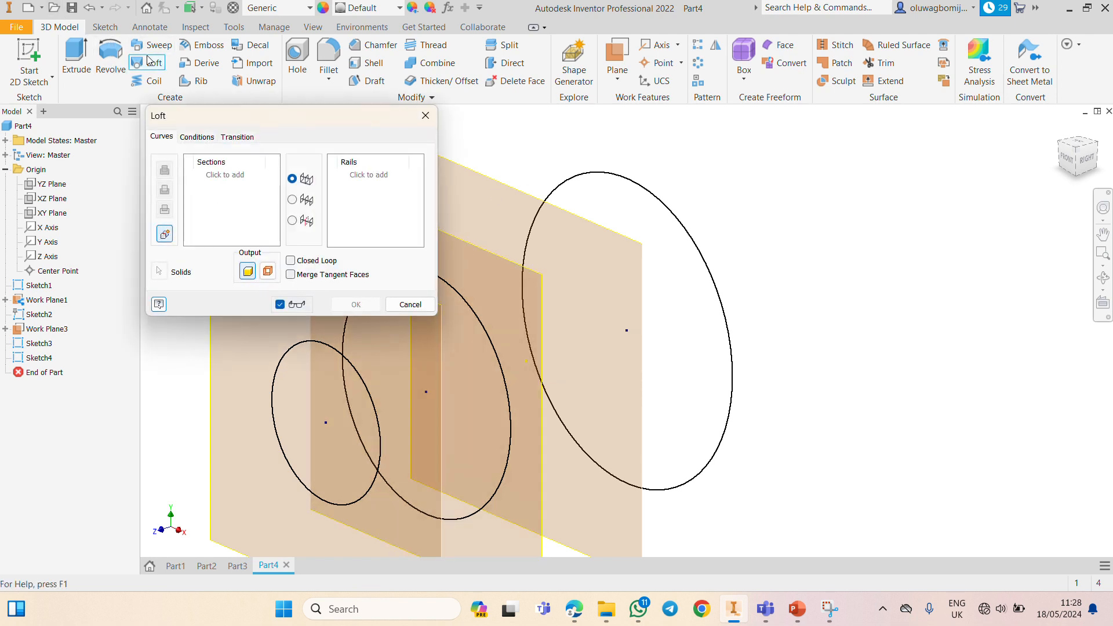
pyautogui.click(612, 185)
pyautogui.click(469, 313)
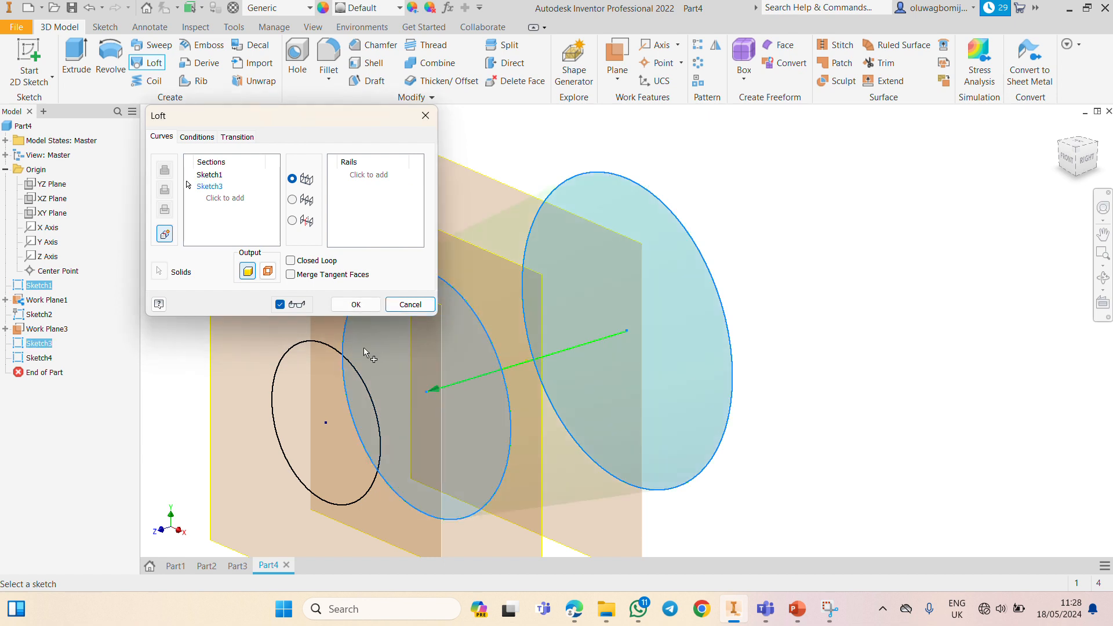
pyautogui.click(329, 354)
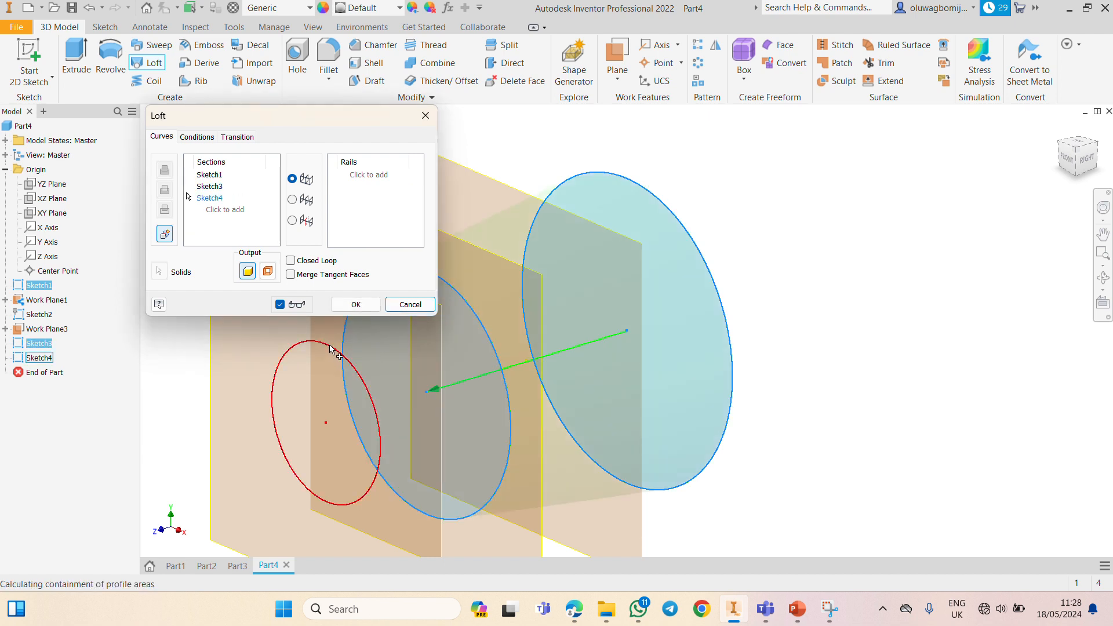
pyautogui.click(356, 305)
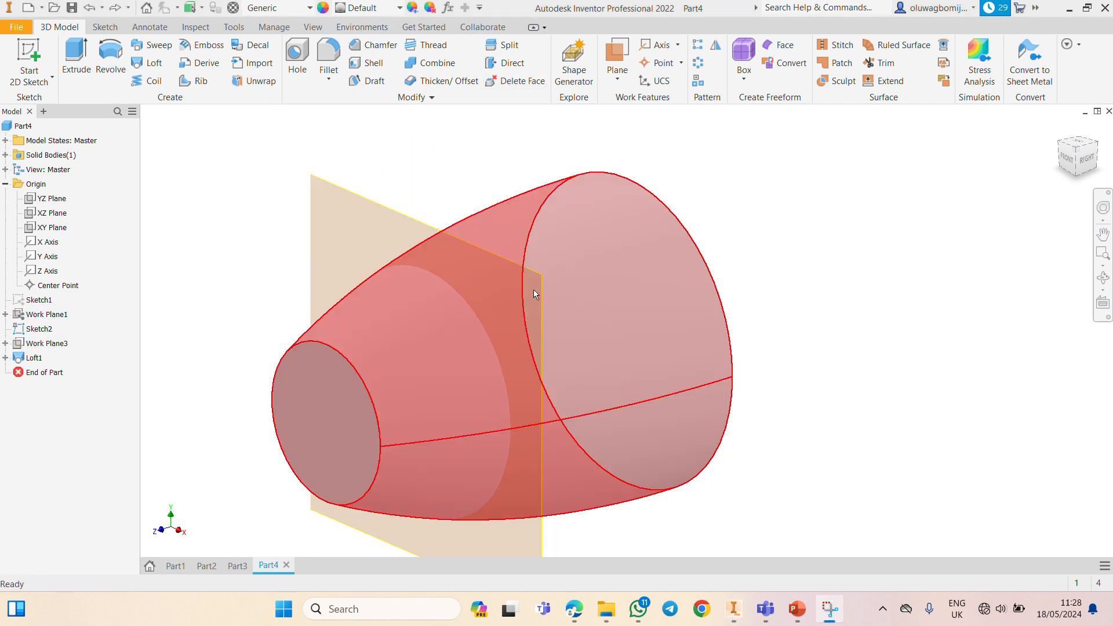
pyautogui.click(791, 267)
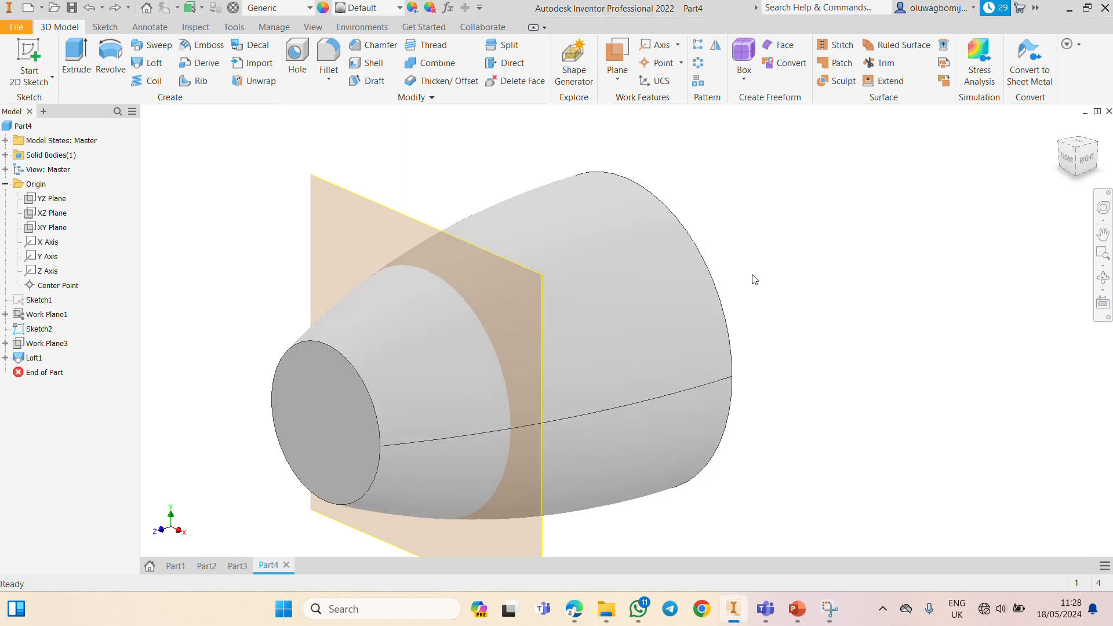
pyautogui.press('F4')
pyautogui.moveTo(656, 307); pyautogui.dragTo(655, 334)
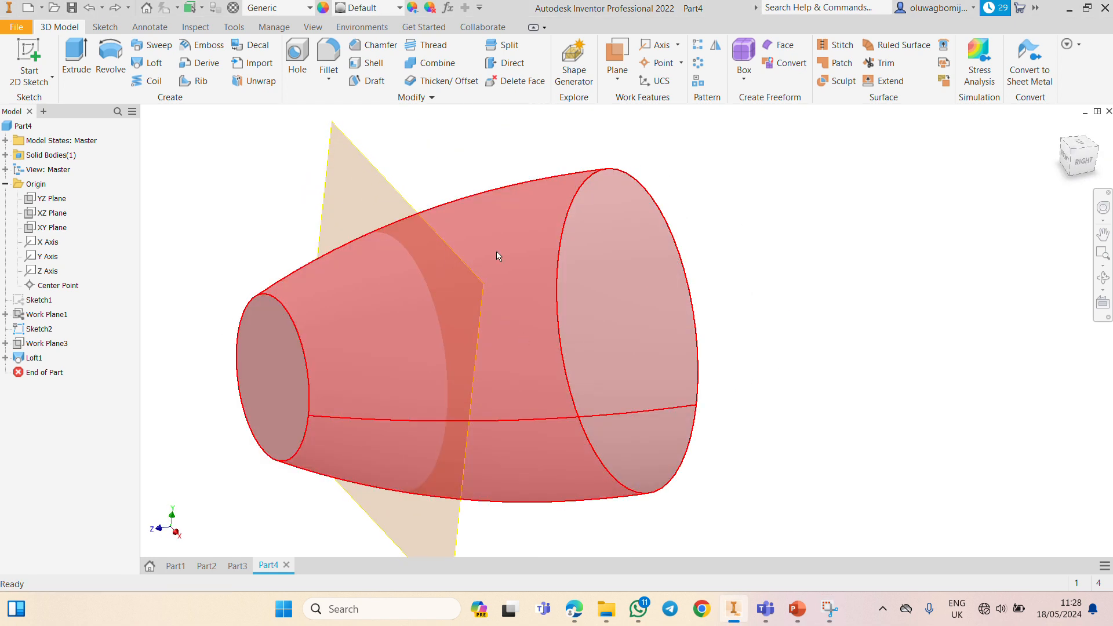